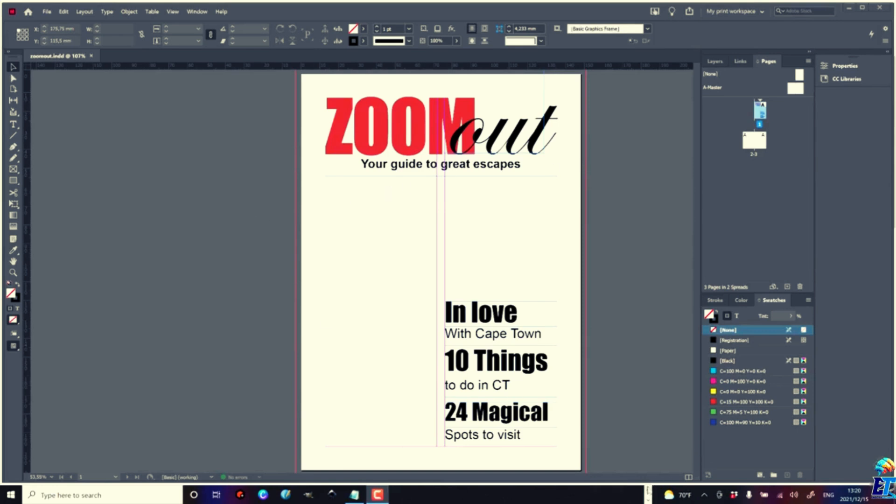
# Switch to Chrome and preview the aerial Cape Town photo from Audley Travel in the Google image results for cape town.
pyautogui.click(648, 487)
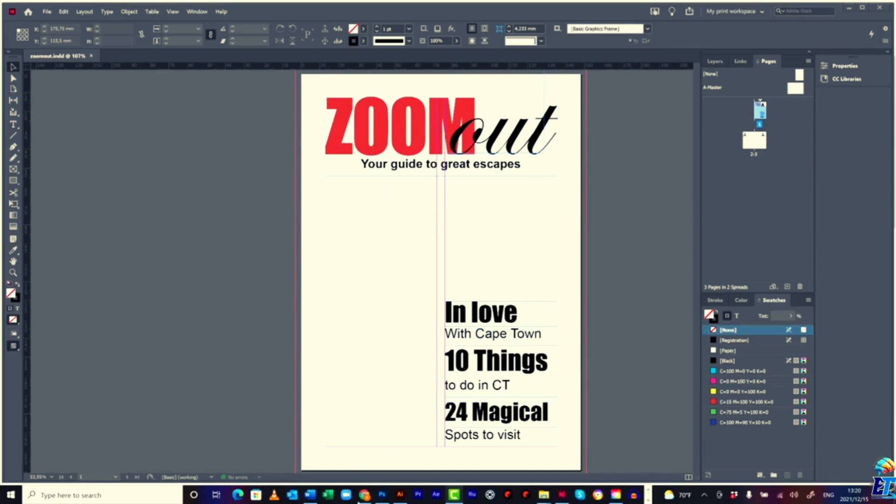
pyautogui.click(364, 495)
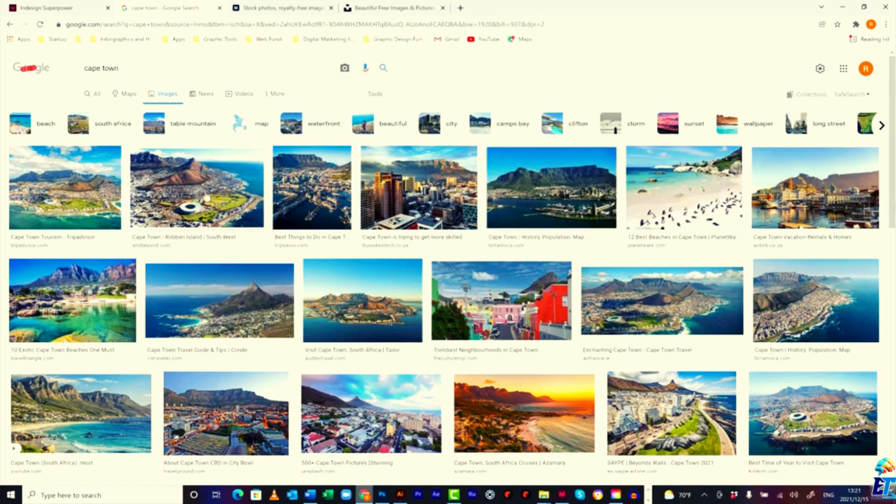
pyautogui.moveTo(115, 66); pyautogui.dragTo(48, 63)
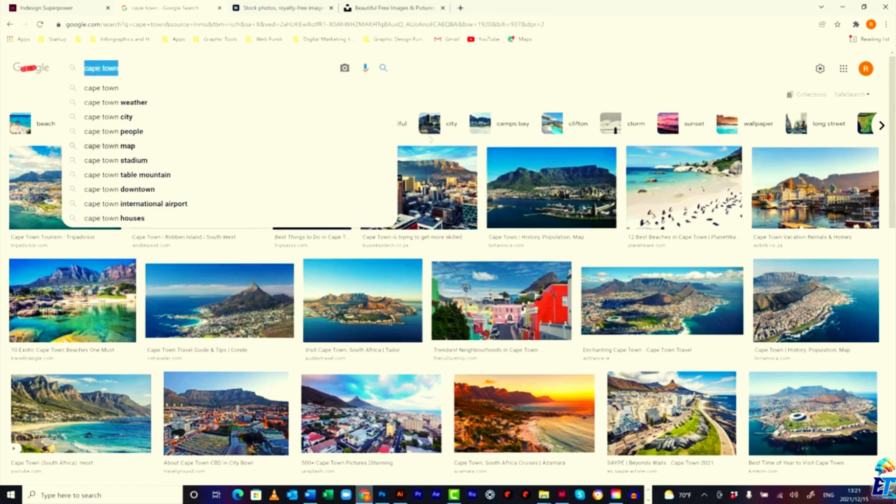
pyautogui.click(520, 86)
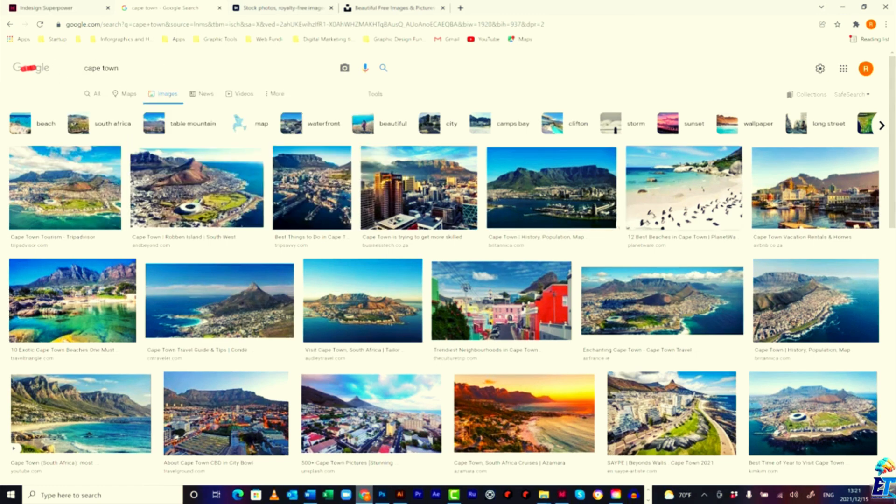
pyautogui.click(364, 294)
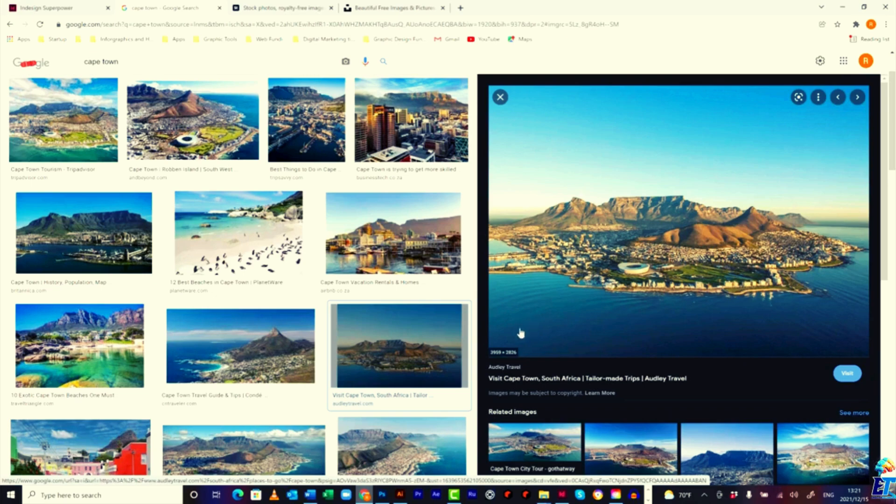
# Switch to Photoshop, examine the pixels of the hillside buildings in Cape Town Clifton Beach2.jpg at 1200%, and fit the whole image on screen.
pyautogui.click(383, 494)
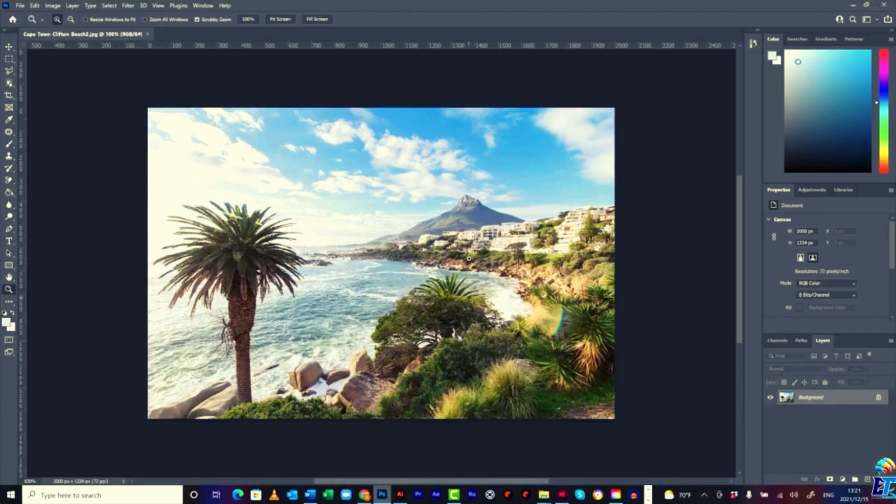
pyautogui.click(471, 219)
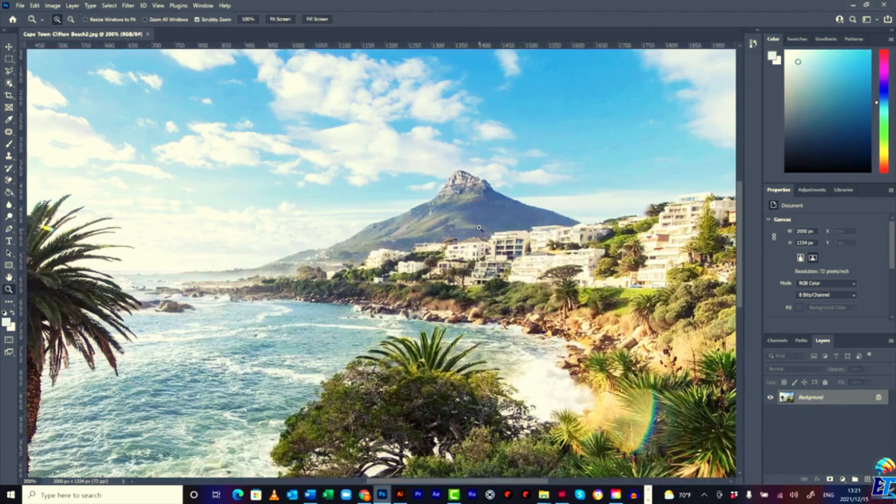
pyautogui.click(480, 229)
pyautogui.click(482, 246)
pyautogui.click(485, 257)
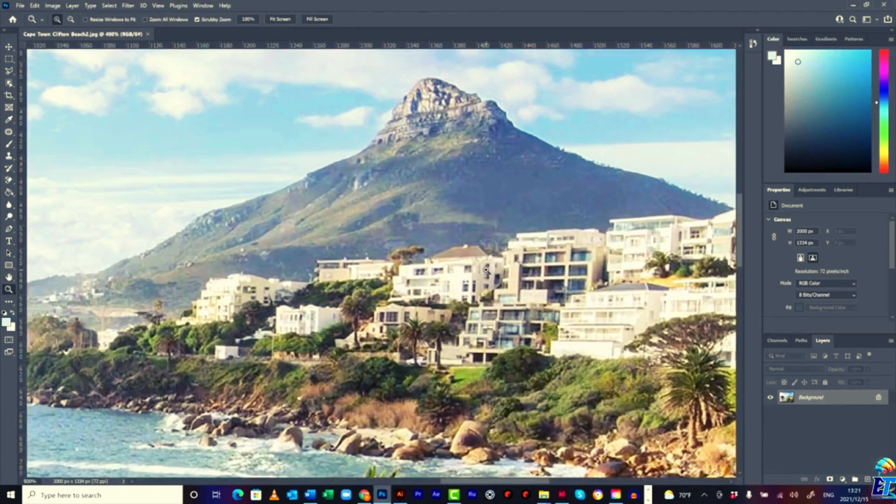
pyautogui.click(487, 269)
pyautogui.click(484, 264)
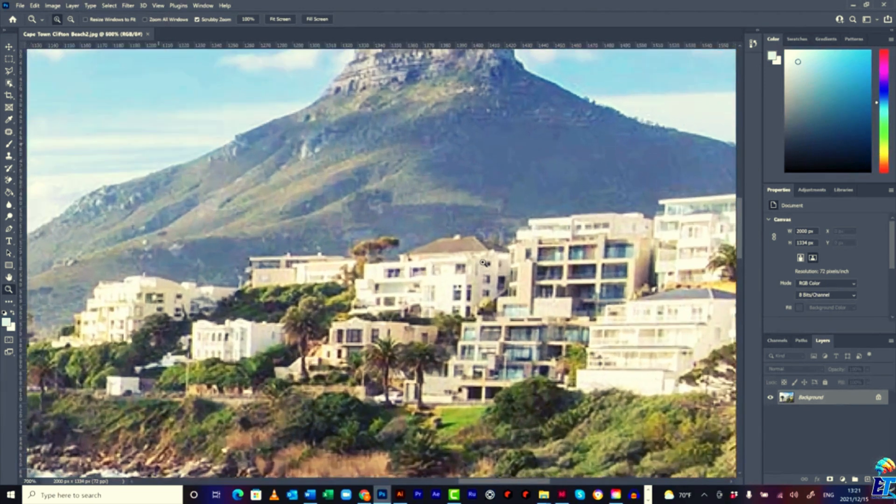
pyautogui.click(480, 257)
pyautogui.click(480, 258)
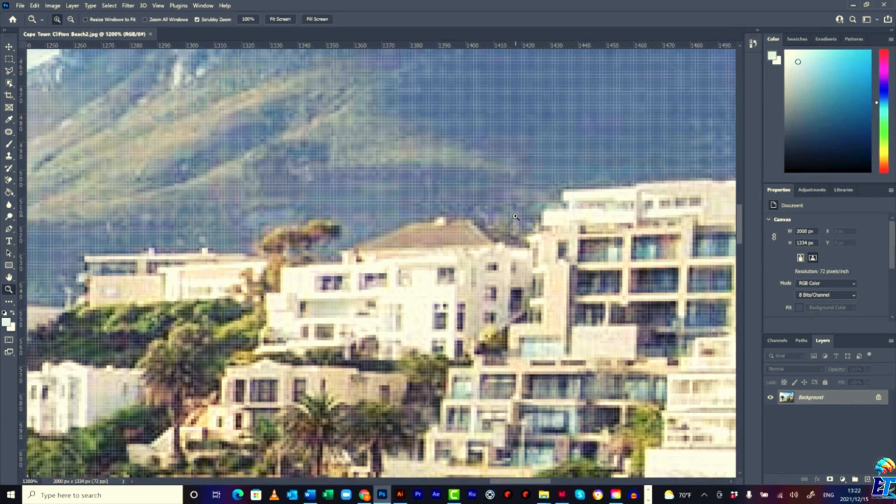
pyautogui.hotkey('ctrl', '0')
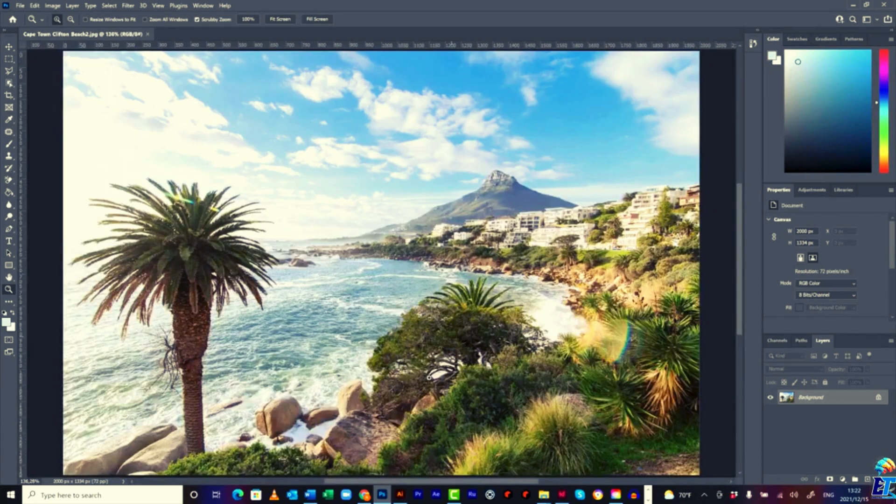
# Return to Chrome, check the pixel dimensions of the Audley Travel photo, and preview the BusinessTech city skyline photo.
pyautogui.click(364, 494)
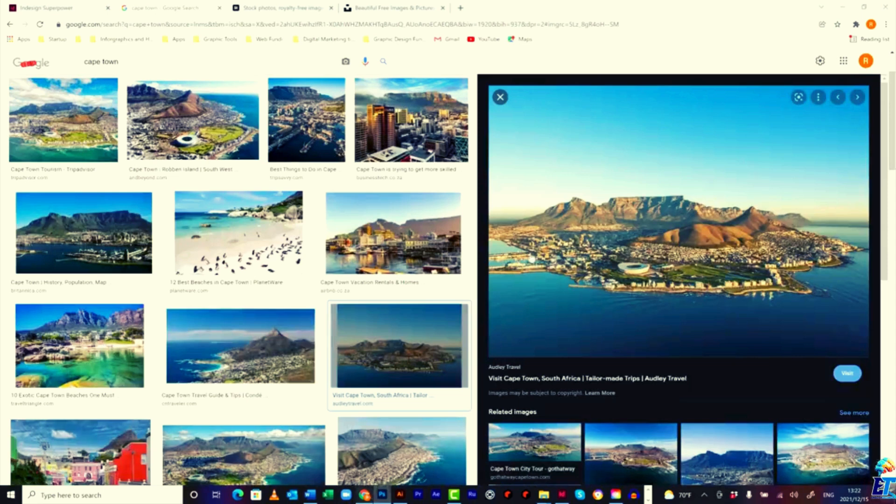
pyautogui.moveTo(536, 327)
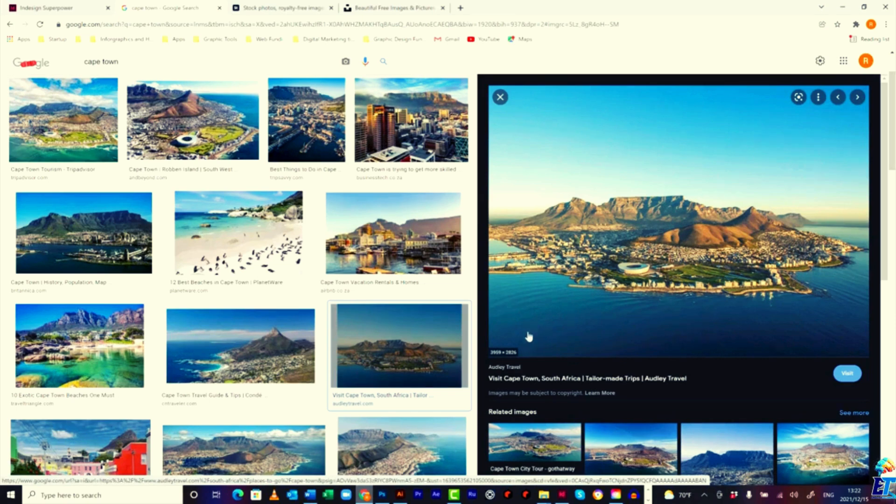
pyautogui.click(430, 135)
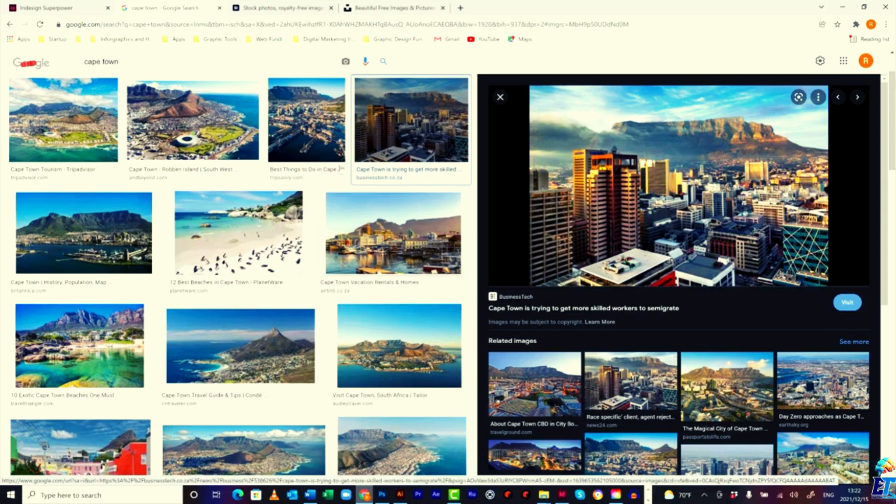
# Go to the open Adobe Stock page at stock.adobe.com and search all assets for "cape town".
pyautogui.click(285, 8)
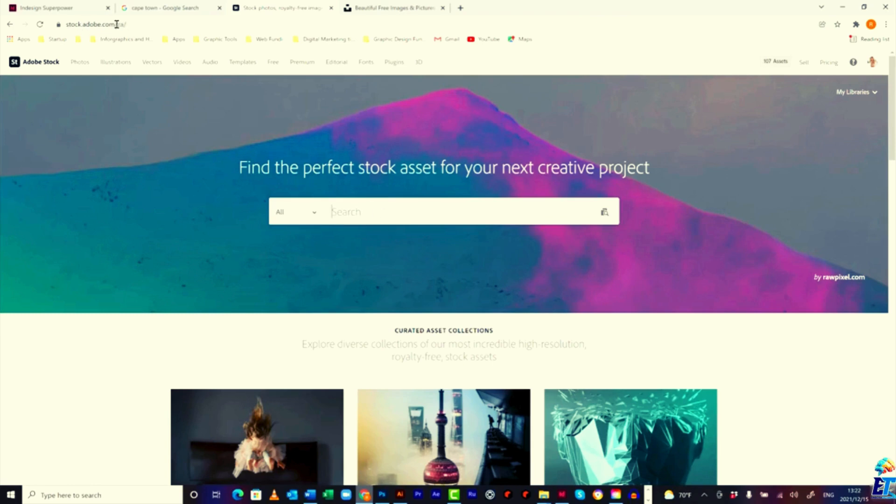
pyautogui.moveTo(116, 24); pyautogui.dragTo(53, 25)
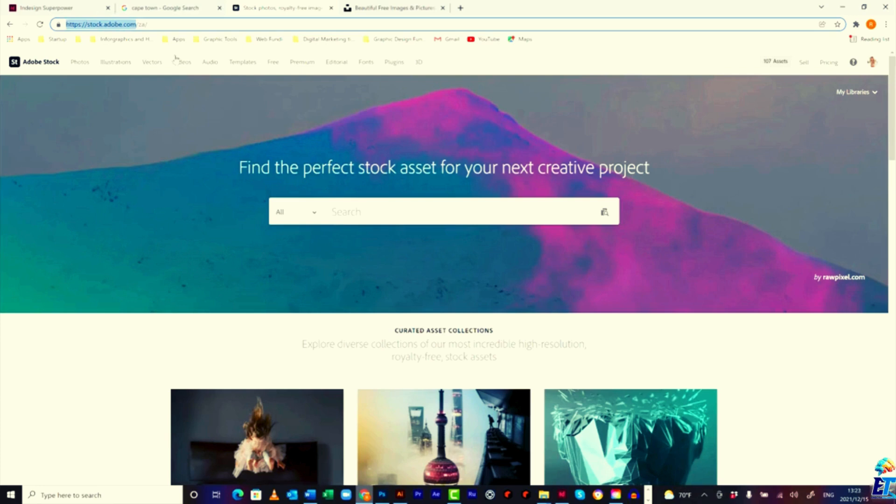
pyautogui.click(421, 217)
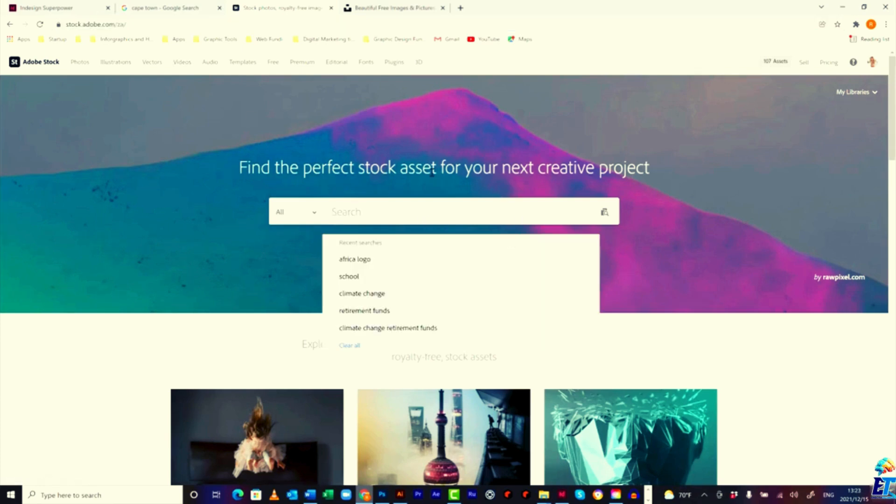
pyautogui.write('cape town')
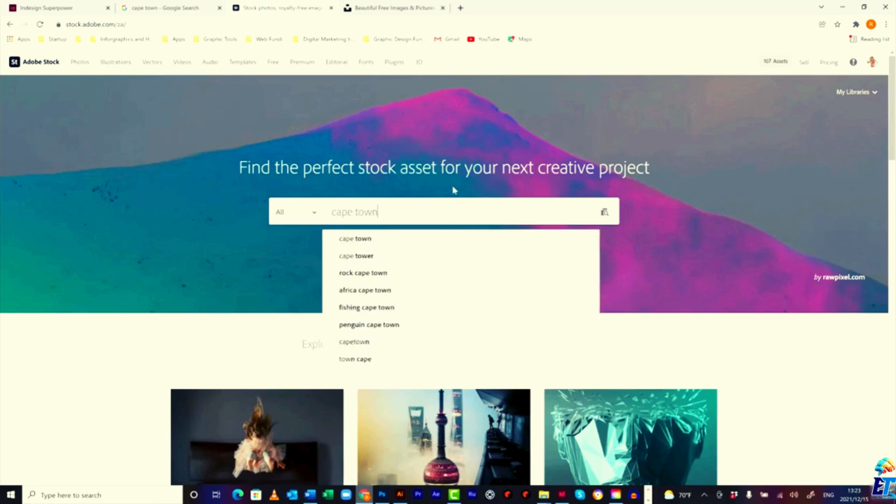
pyautogui.press('Return')
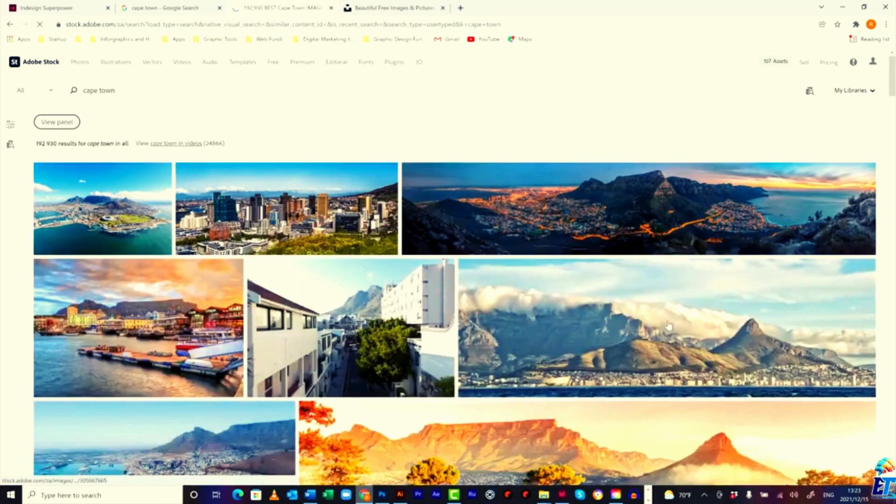
# Browse the Cape Town stock results and find images similar to the first aerial photo of the city.
pyautogui.scroll(-1, 673, 323)
pyautogui.scroll(-3, 673, 322)
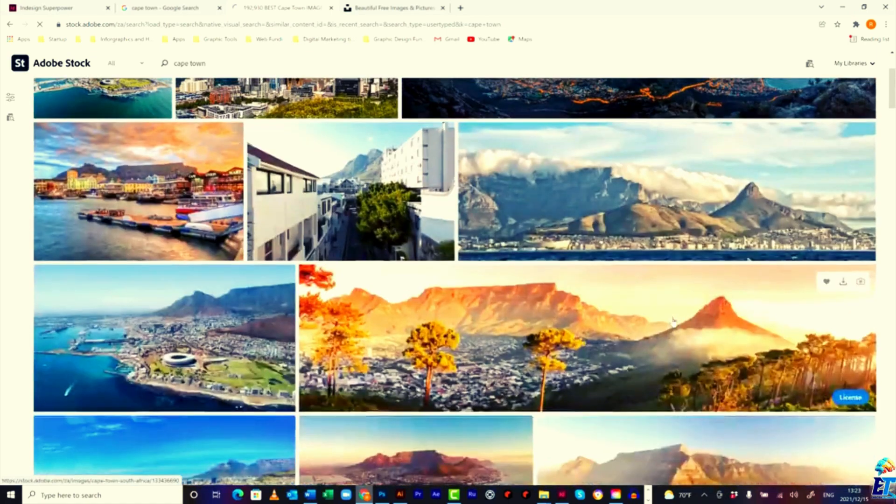
pyautogui.scroll(2, 671, 321)
pyautogui.scroll(-7, 671, 320)
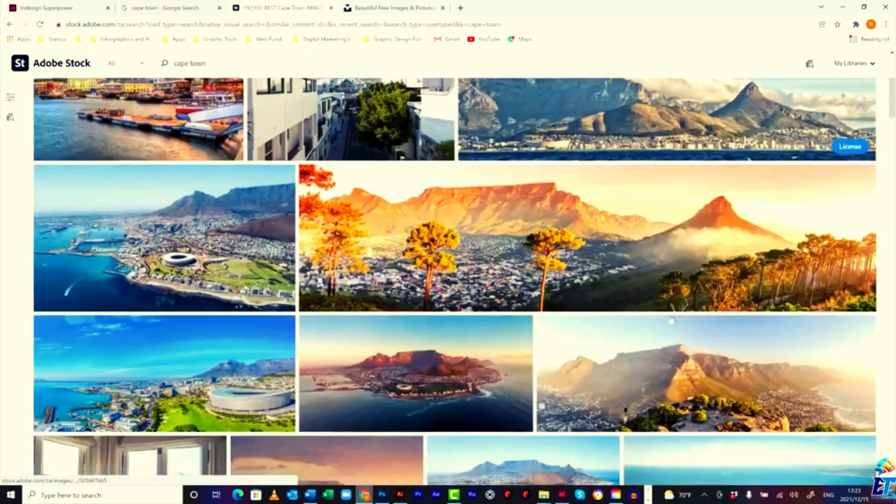
pyautogui.scroll(9, 671, 321)
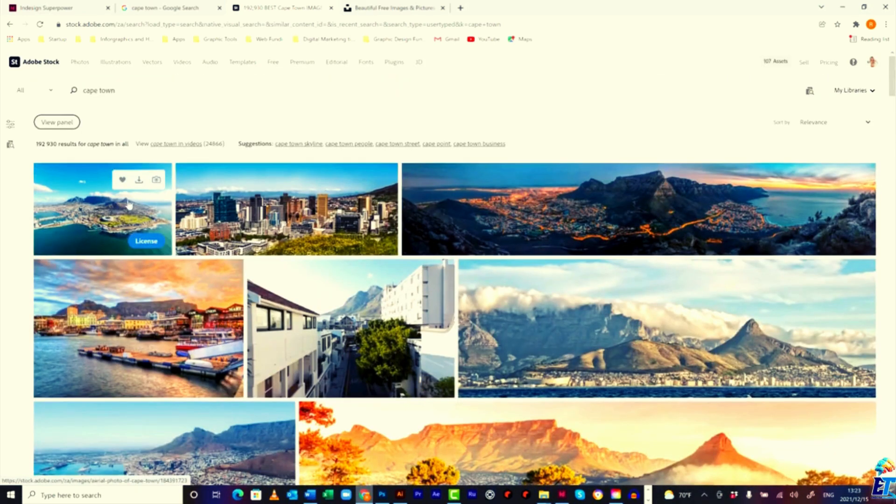
pyautogui.click(156, 181)
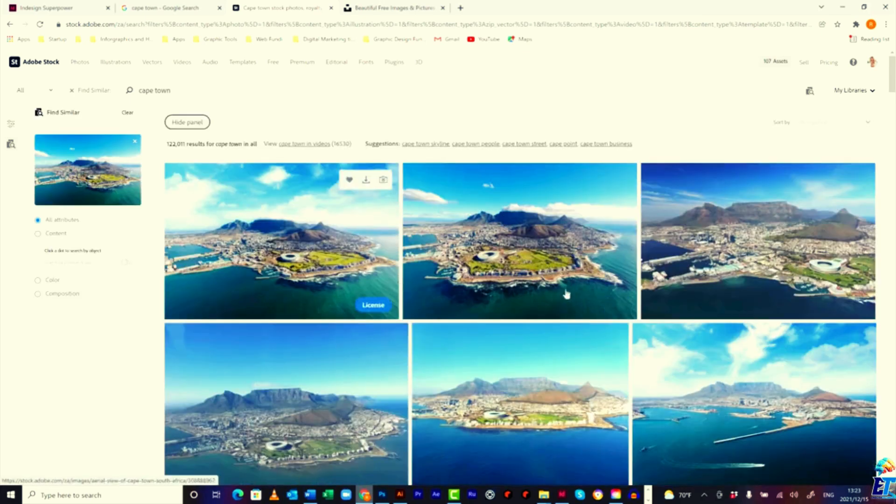
# Browse the similar images, open "Aerial photo of Cape Town 2", and examine its dimensions, file type and license options.
pyautogui.scroll(-5, 566, 294)
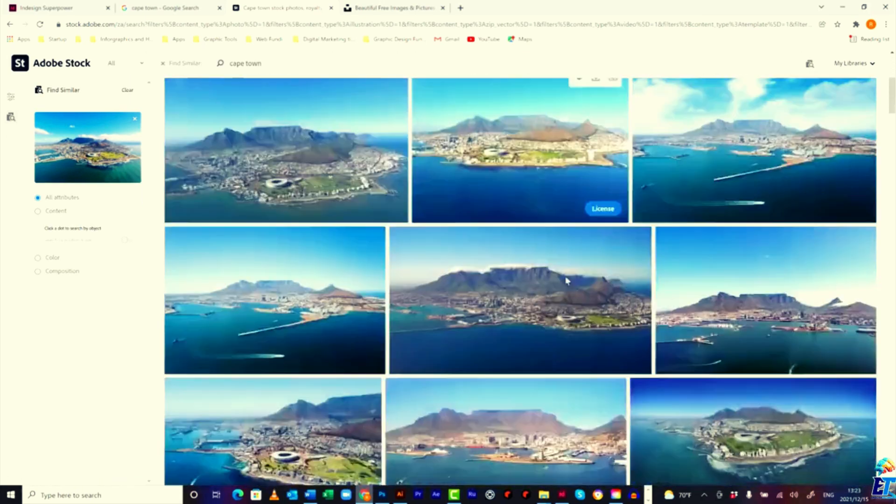
pyautogui.scroll(-8, 566, 289)
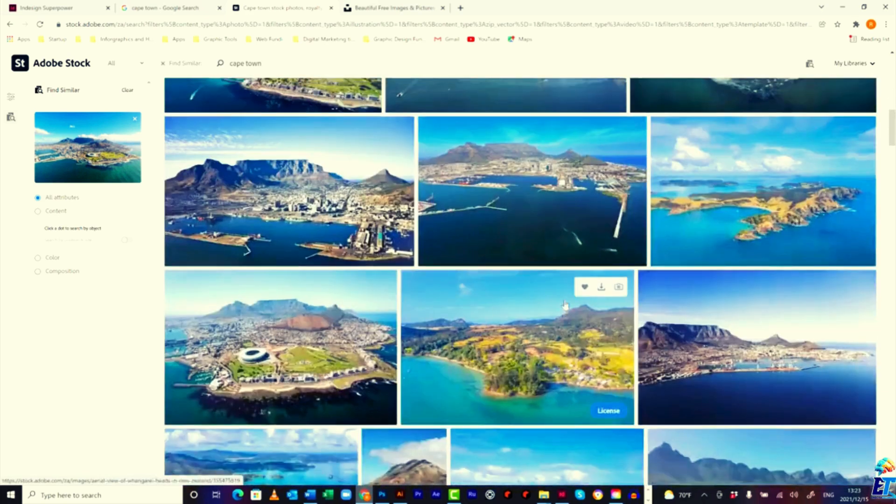
pyautogui.scroll(15, 565, 304)
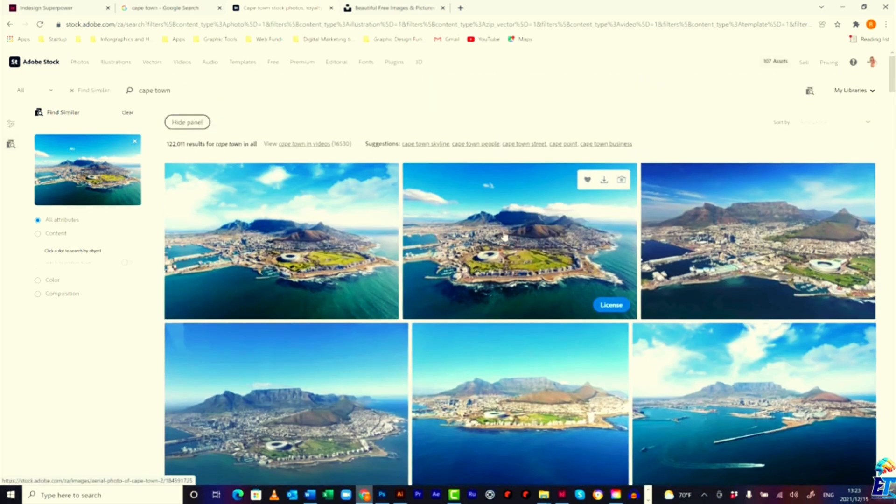
pyautogui.scroll(-3, 567, 257)
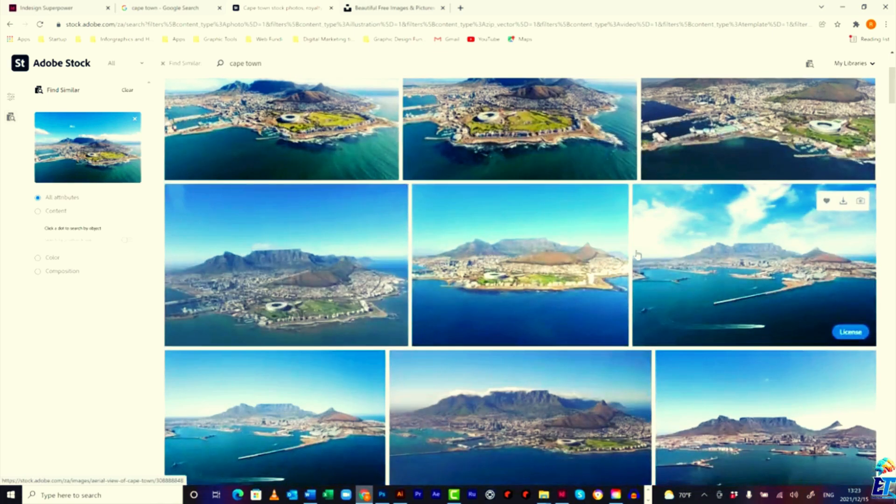
pyautogui.click(519, 172)
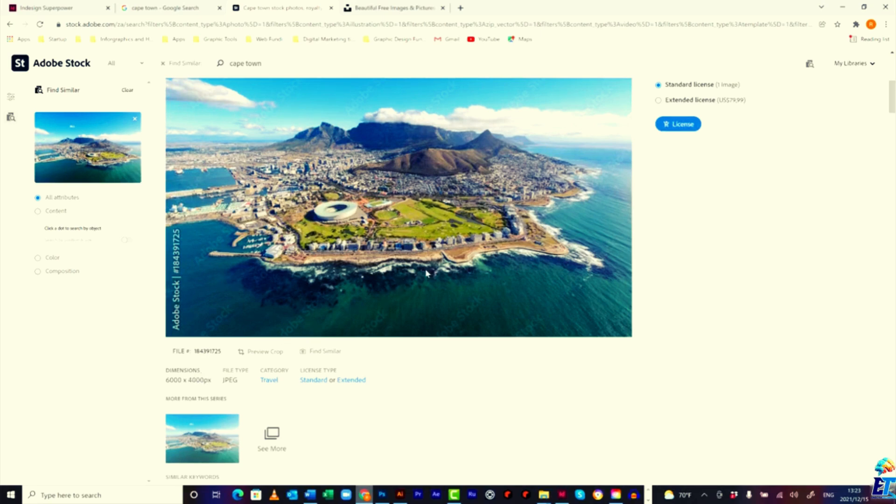
pyautogui.scroll(3, 443, 270)
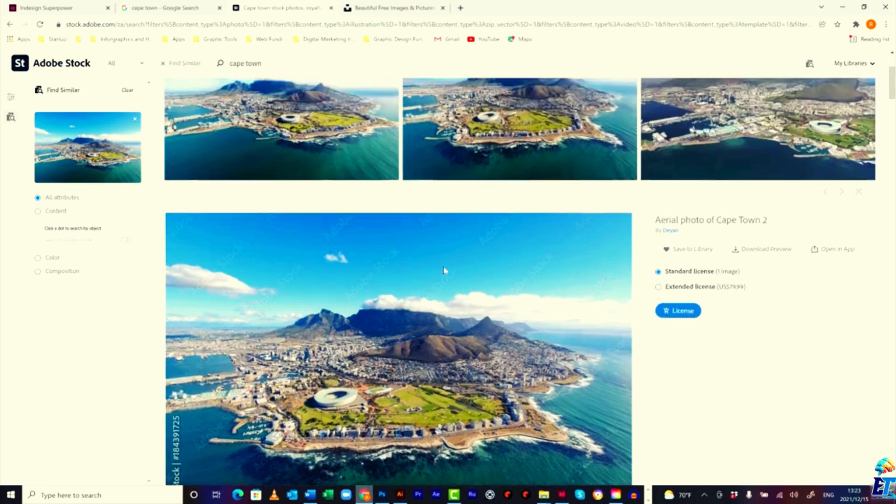
pyautogui.scroll(-3, 444, 271)
pyautogui.scroll(-3, 444, 271)
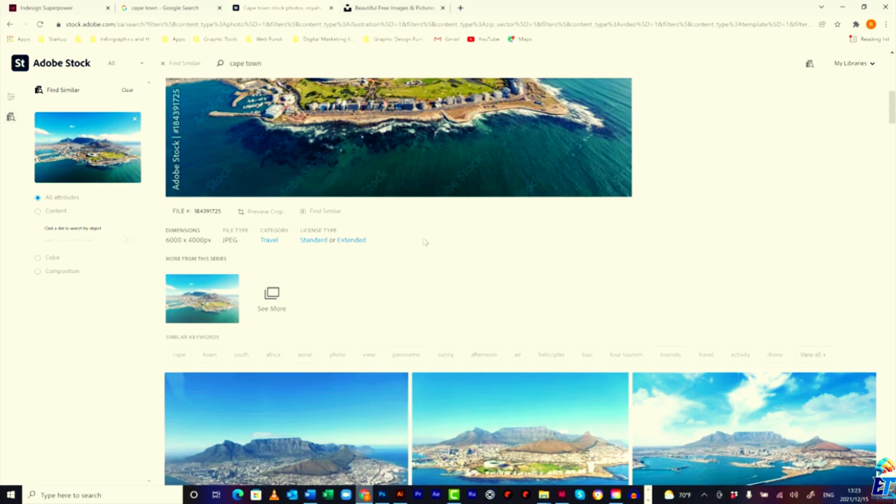
pyautogui.scroll(1, 450, 239)
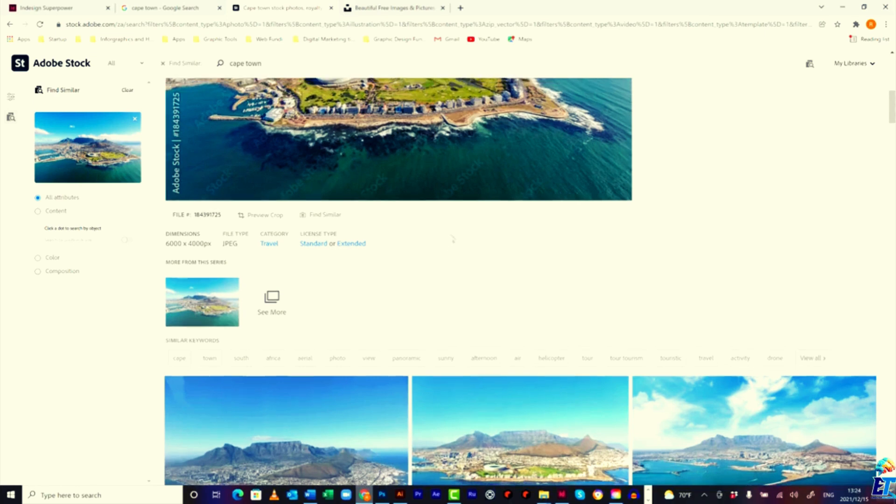
pyautogui.scroll(10, 453, 239)
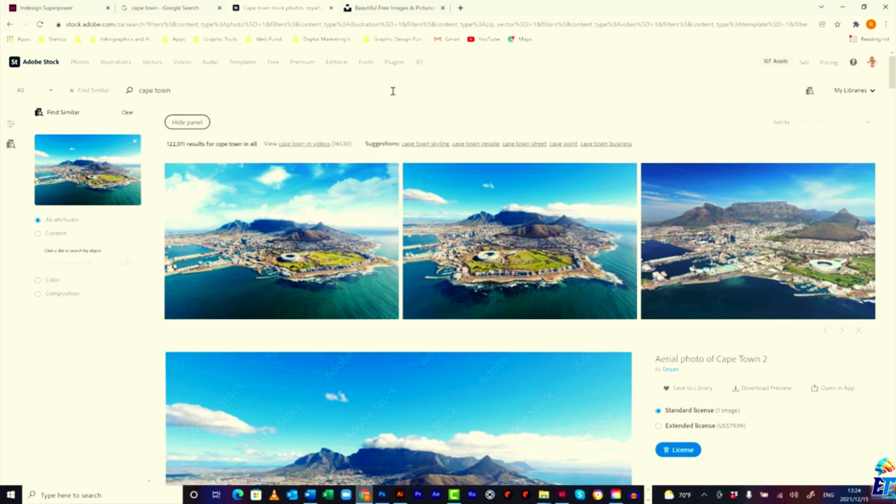
# Go to the open Unsplash page at unsplash.com and search its free photos for "cape town".
pyautogui.click(394, 8)
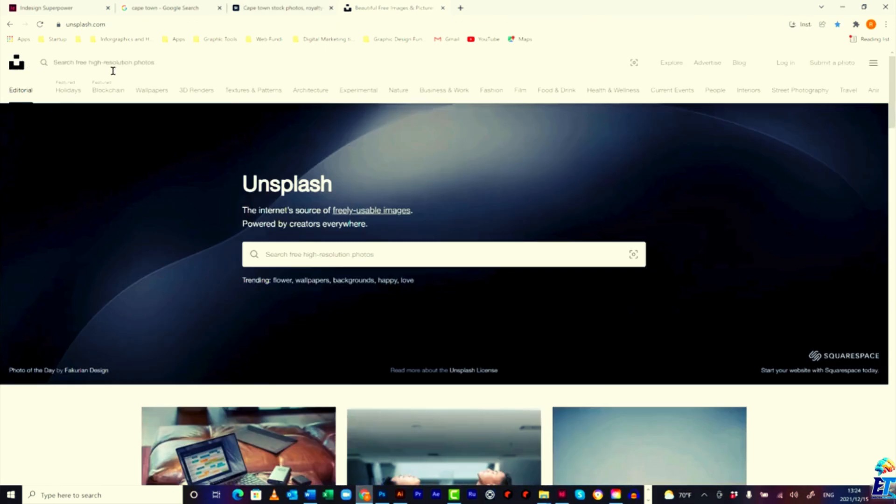
pyautogui.click(114, 23)
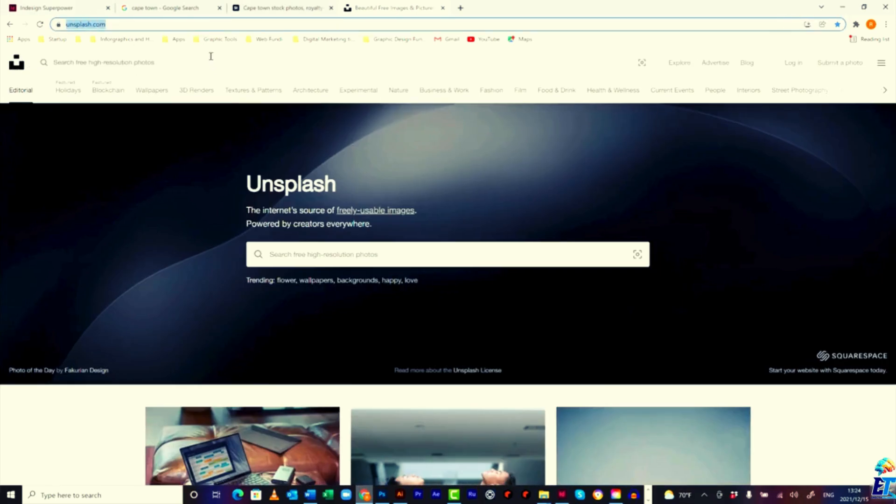
pyautogui.click(330, 255)
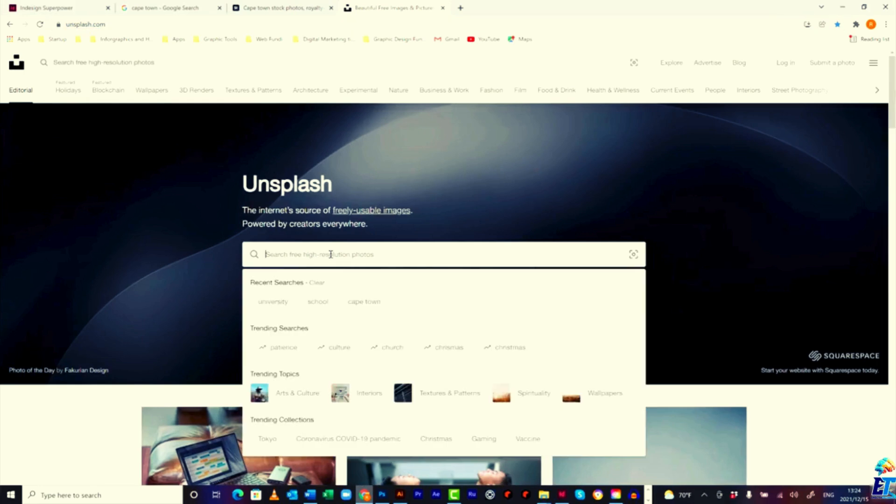
pyautogui.write('cape town')
pyautogui.press('Return')
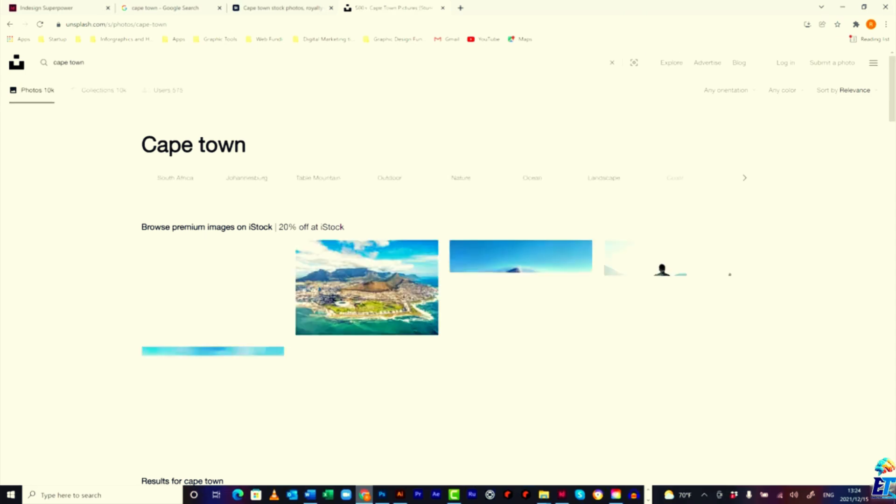
# Browse the Unsplash results, open the first aerial Cape Town photo, examine its details and license, and close it.
pyautogui.scroll(-7, 776, 280)
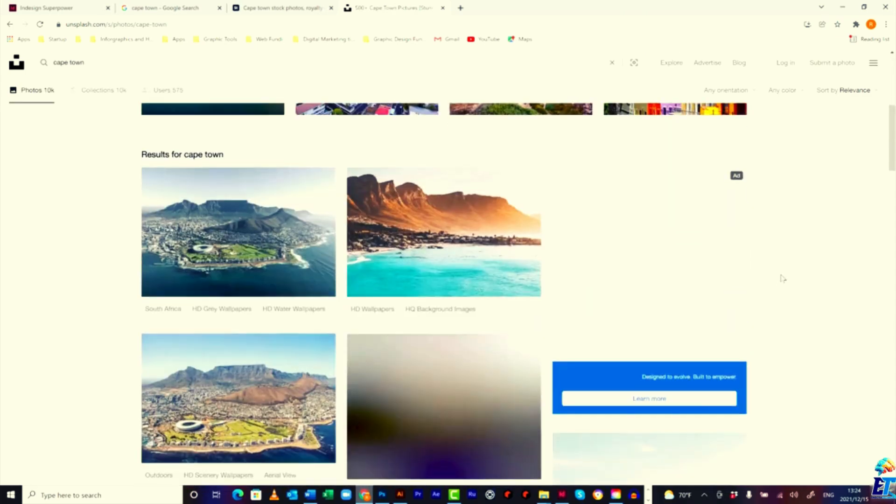
pyautogui.scroll(-1, 780, 278)
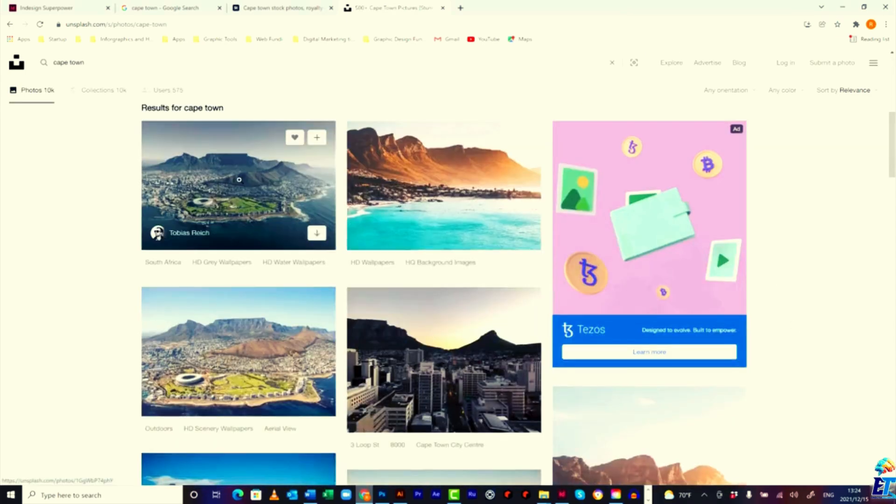
pyautogui.click(239, 179)
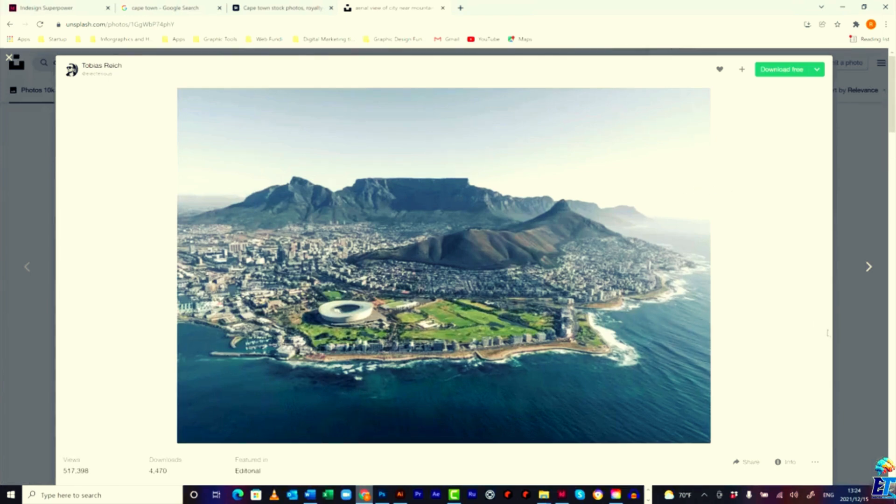
pyautogui.scroll(-2, 598, 288)
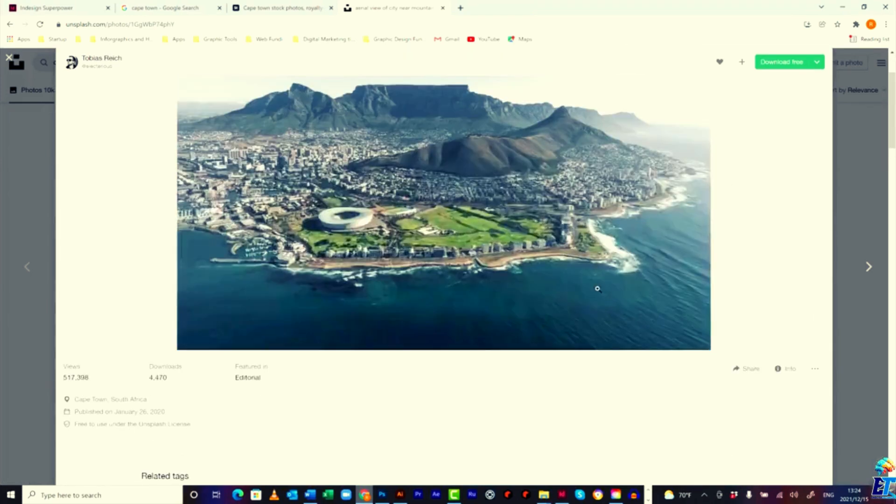
pyautogui.scroll(-2, 599, 292)
pyautogui.scroll(4, 755, 223)
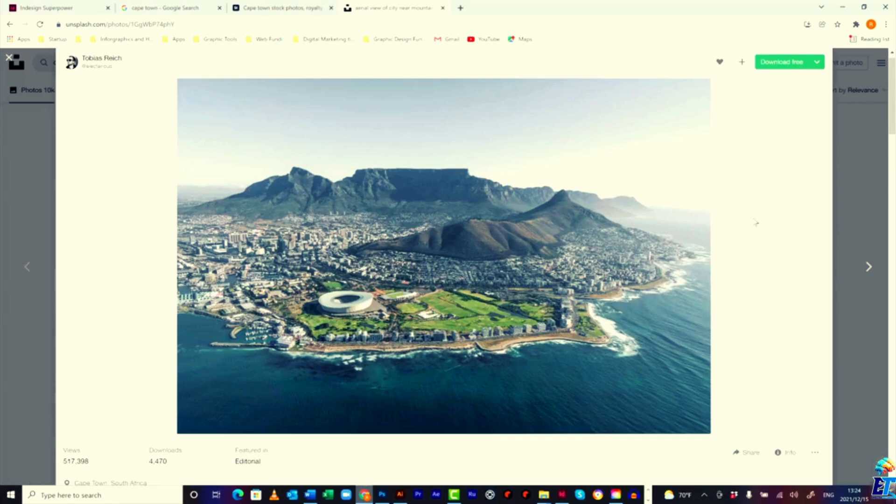
pyautogui.scroll(1, 756, 223)
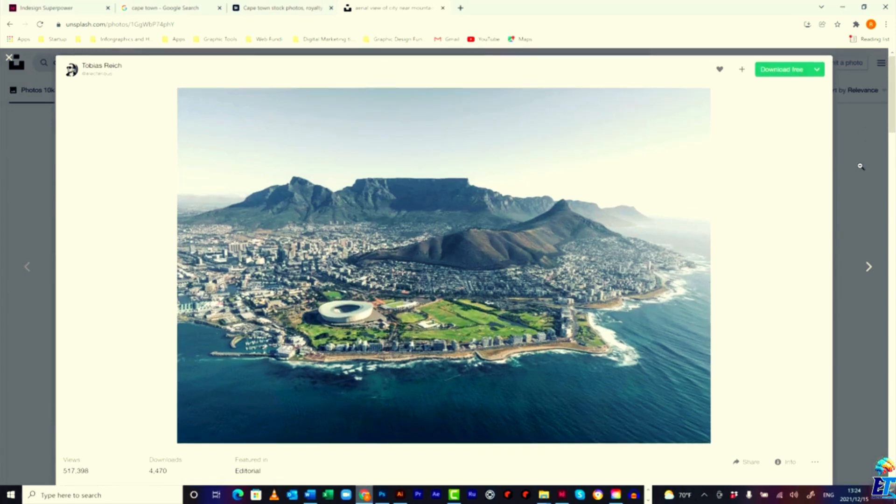
pyautogui.click(852, 180)
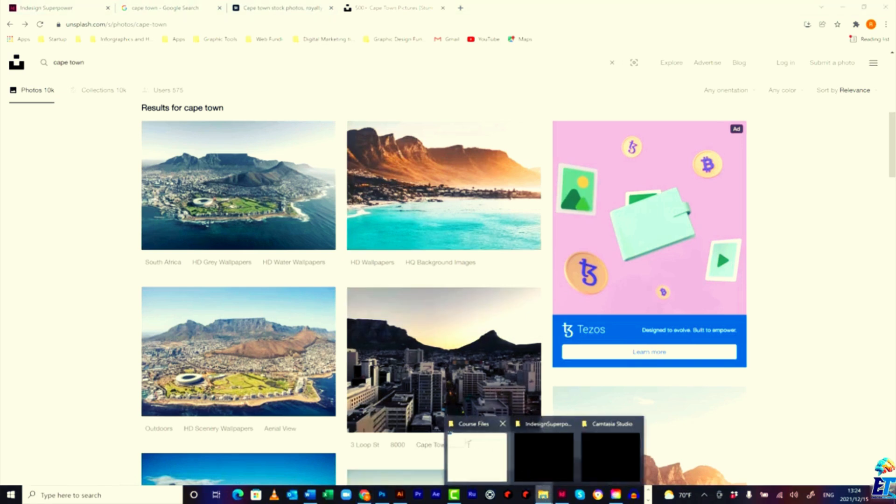
# Switch to the Course Files window in File Explorer, view the images in Chapter 1's Links folder, and return to the browser.
pyautogui.click(470, 443)
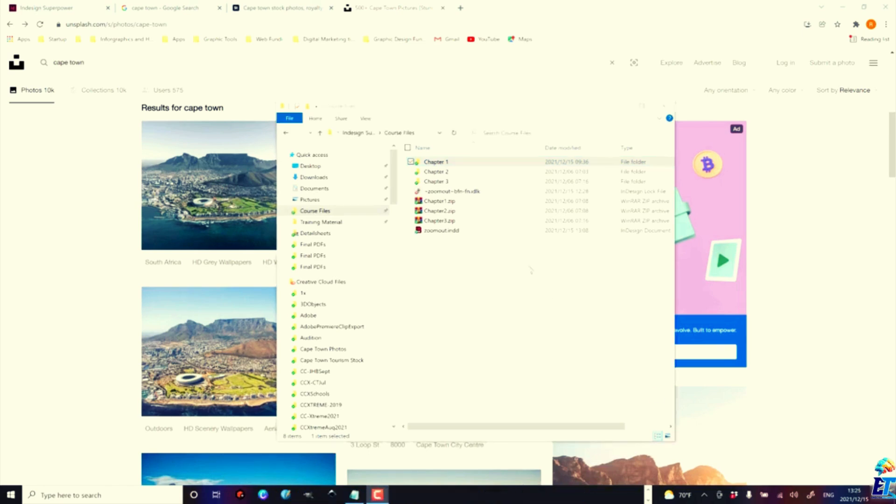
pyautogui.doubleClick(448, 163)
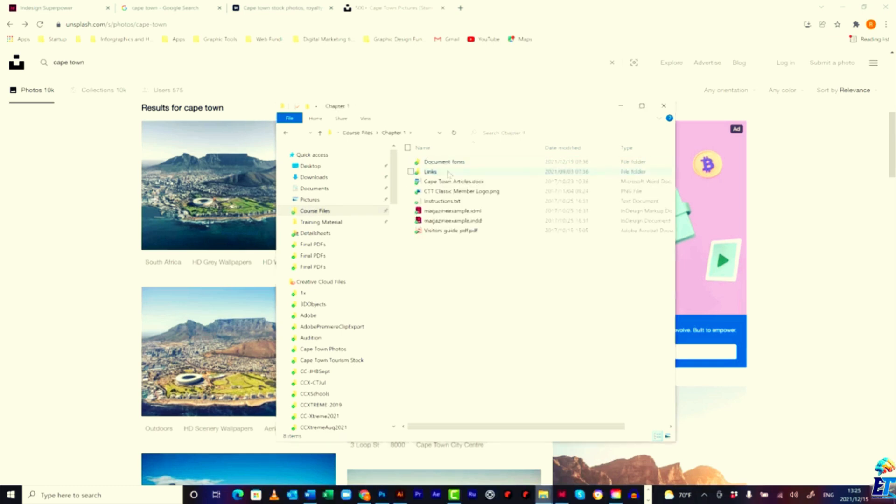
pyautogui.doubleClick(430, 171)
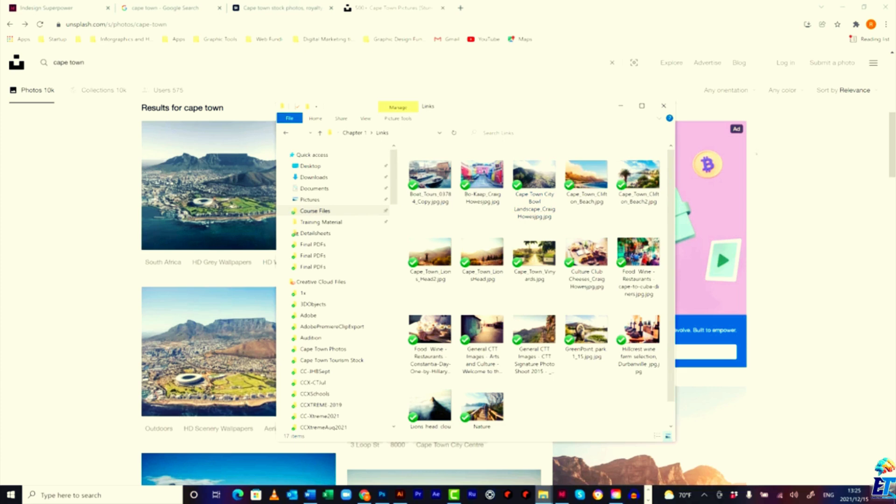
pyautogui.click(756, 154)
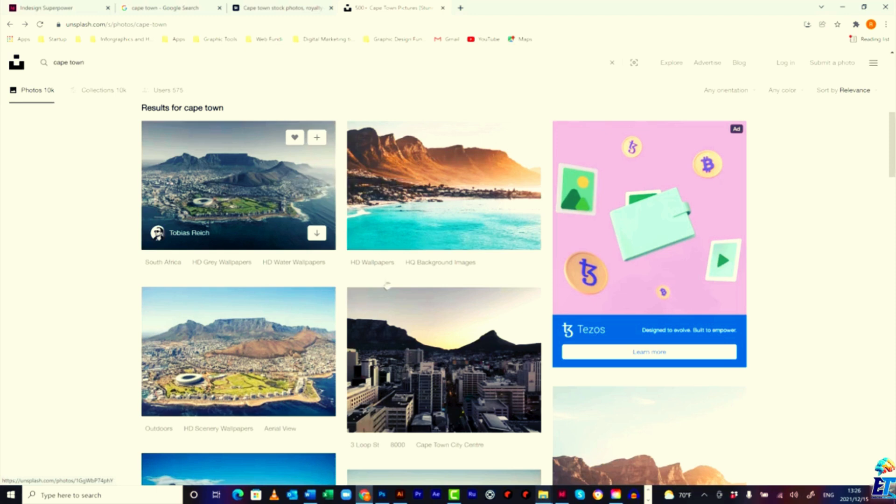
# Switch to Photoshop and examine the image size of the Clifton Beach photo with its dimensions displayed in millimeters.
pyautogui.click(382, 494)
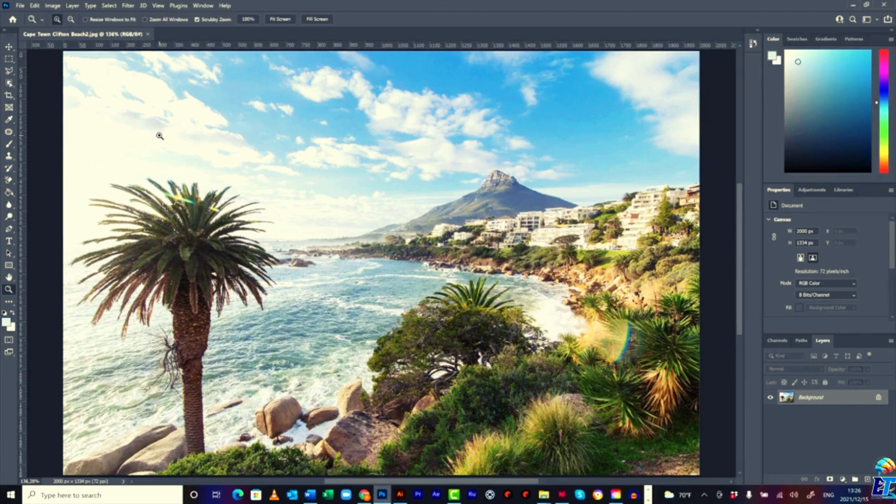
pyautogui.click(53, 8)
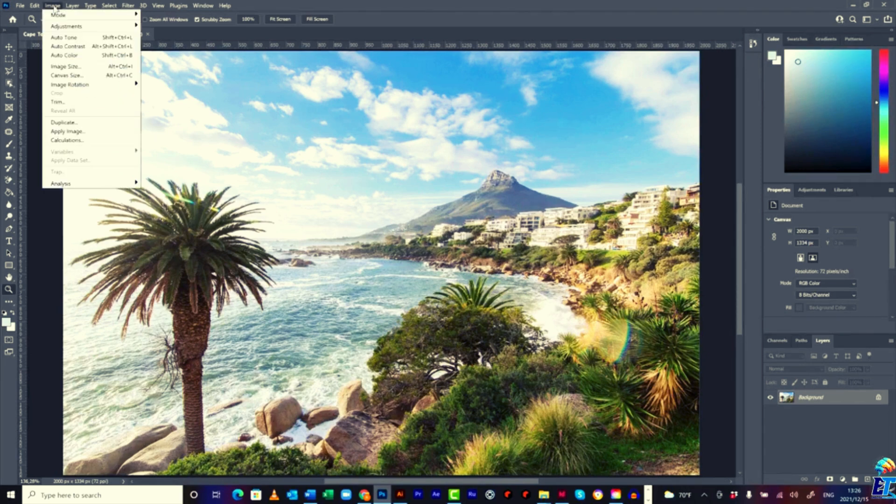
pyautogui.click(65, 67)
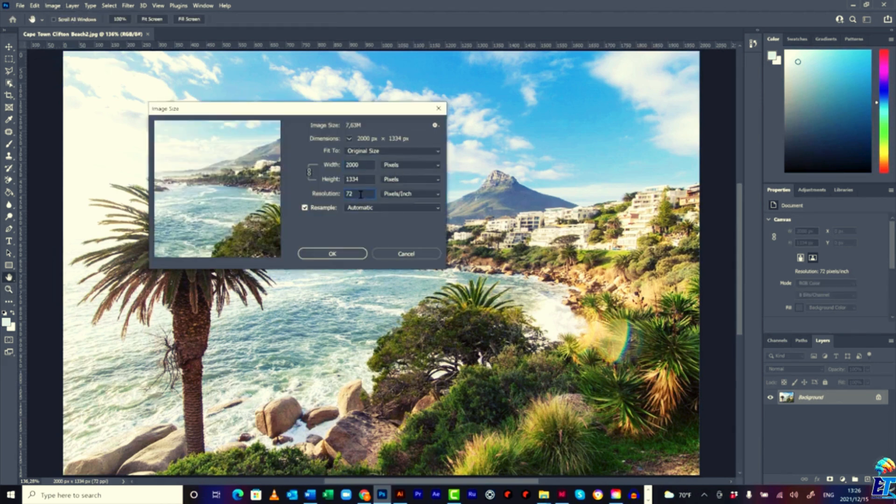
pyautogui.doubleClick(359, 194)
pyautogui.click(401, 165)
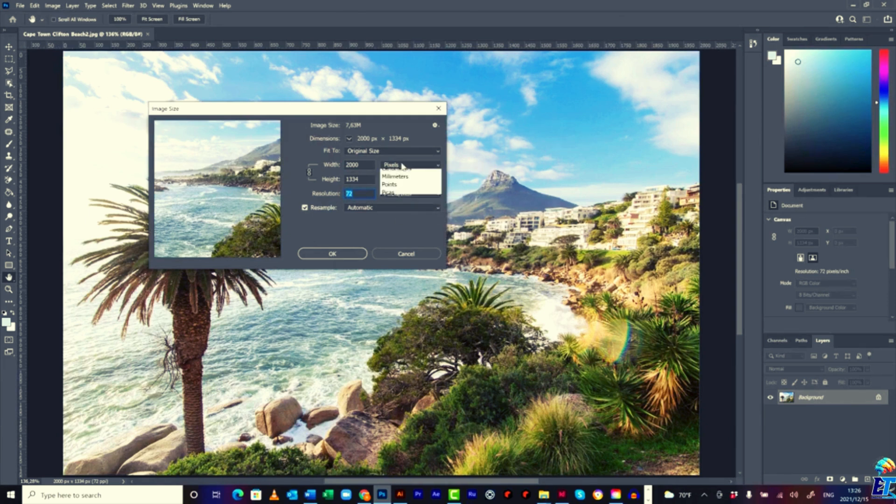
pyautogui.click(404, 205)
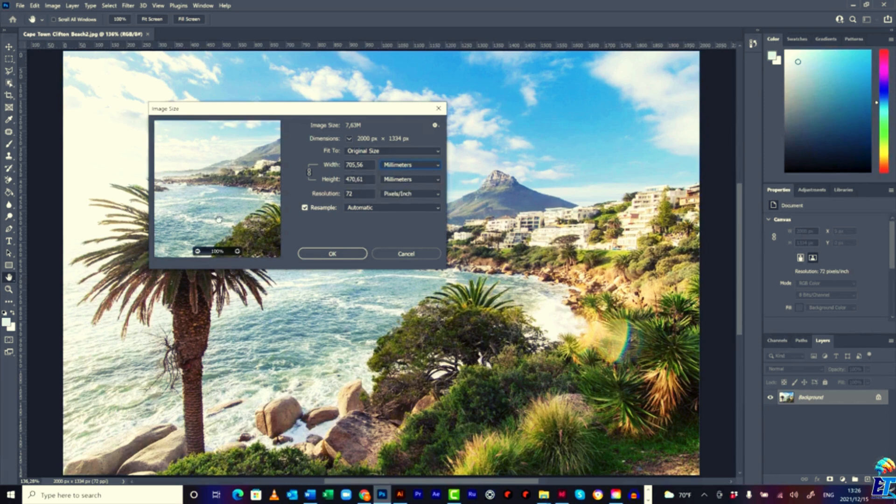
# Try a resolution of 300 pixels/inch for the Clifton Beach photo with resampling on, and undo the entry.
pyautogui.doubleClick(360, 194)
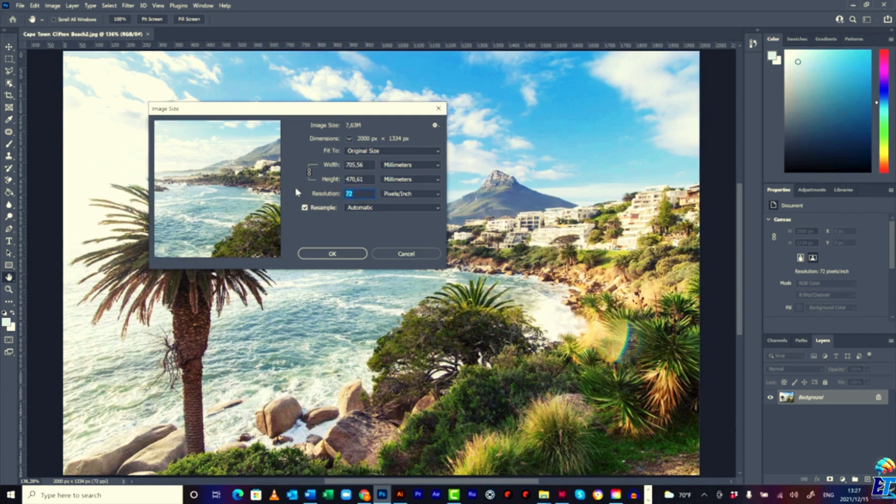
pyautogui.write('300')
pyautogui.hotkey('ctrl', 'z')
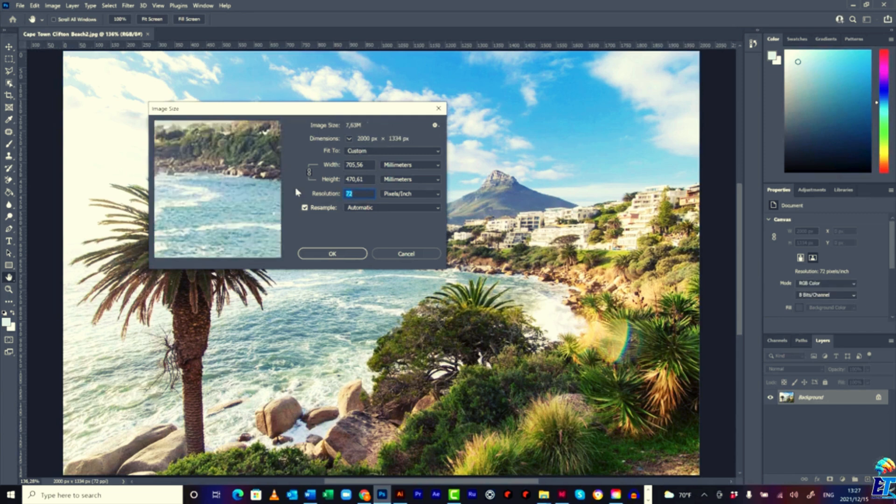
# Turn off resampling and set the Clifton Beach photo's resolution to 300 pixels/inch.
pyautogui.click(304, 207)
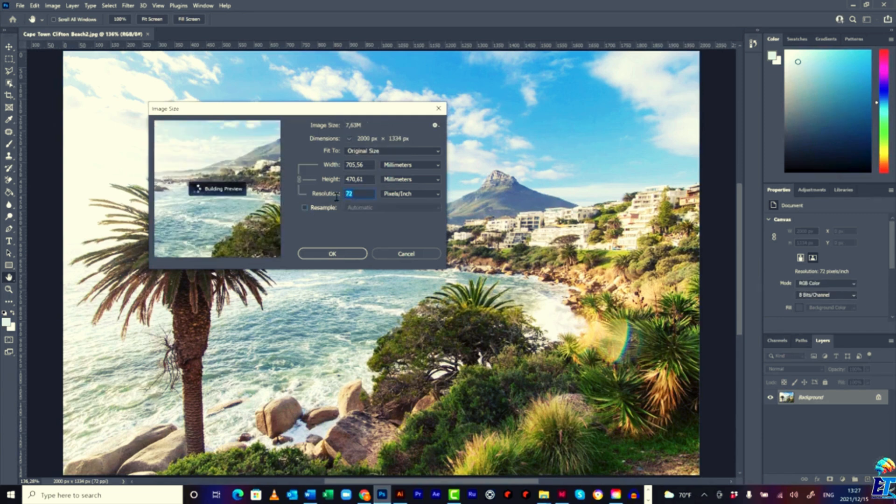
pyautogui.write('300')
pyautogui.click(332, 253)
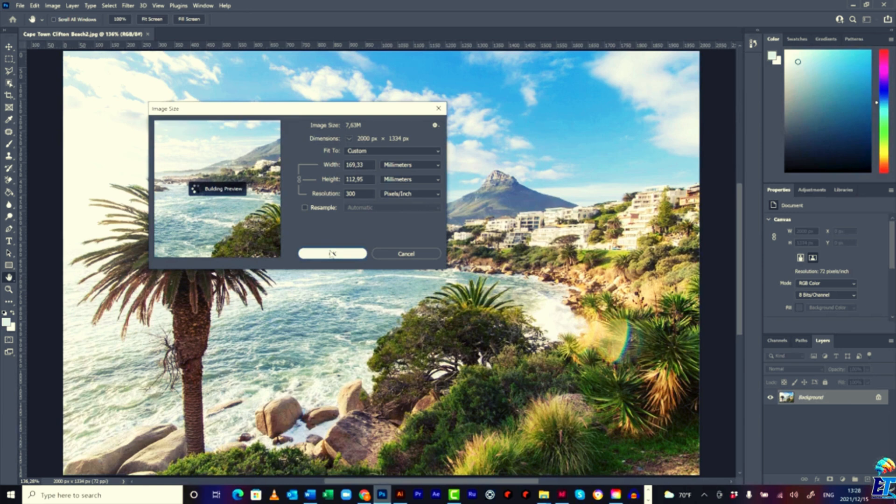
pyautogui.click(332, 253)
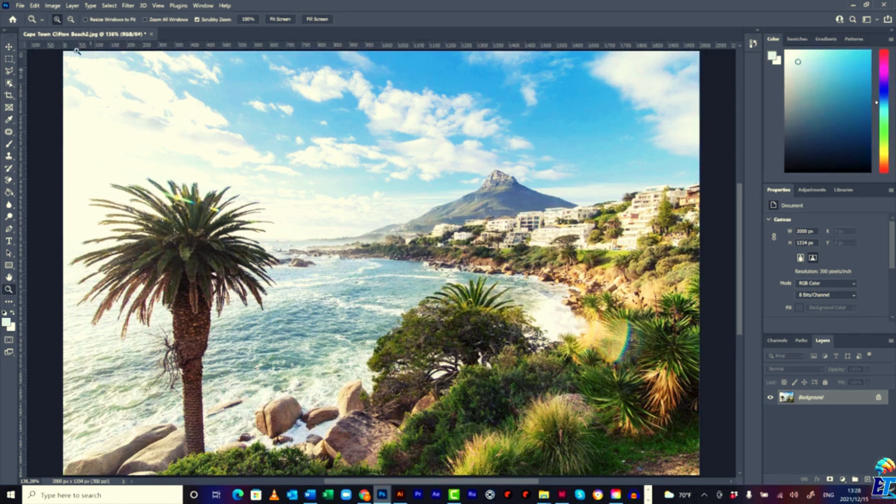
# Convert the Clifton Beach photo to CMYK Color mode and accept the U.S. Web Coated (SWOP) v2 profile.
pyautogui.click(56, 5)
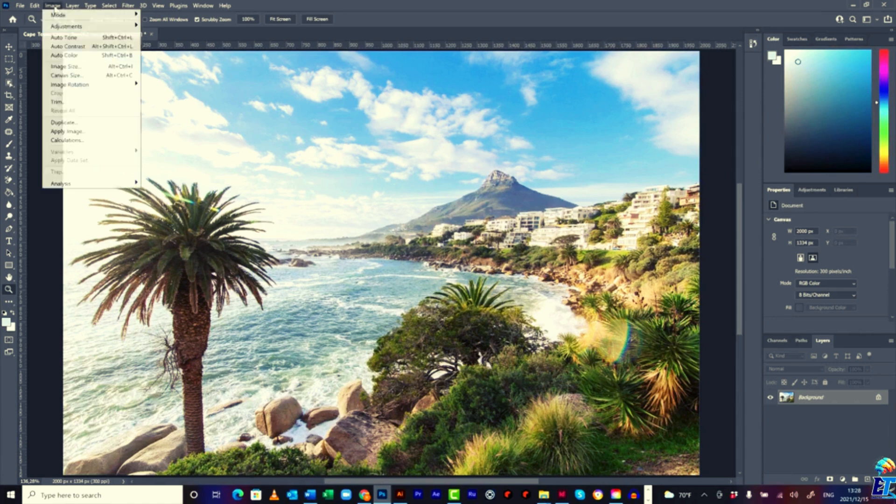
pyautogui.moveTo(65, 16)
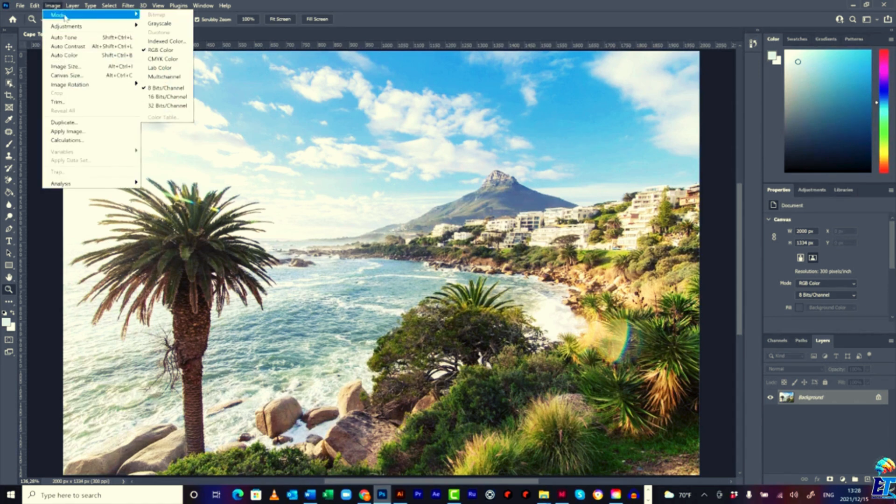
pyautogui.click(173, 60)
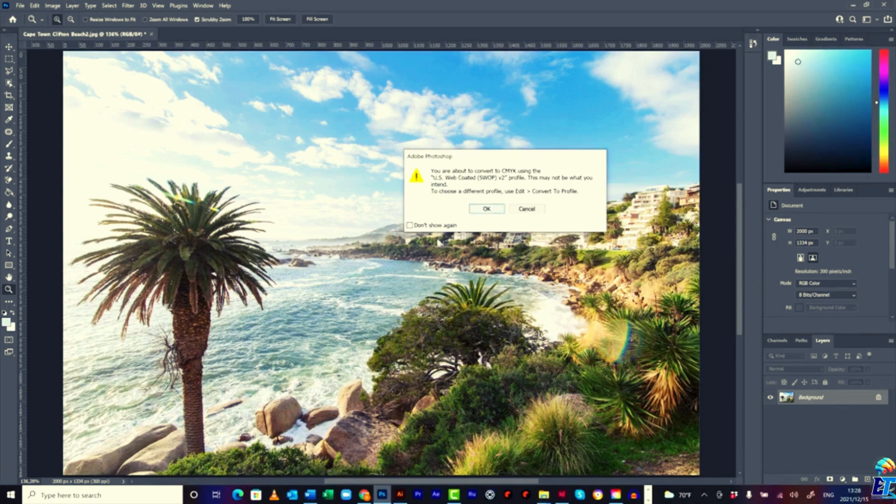
pyautogui.click(487, 208)
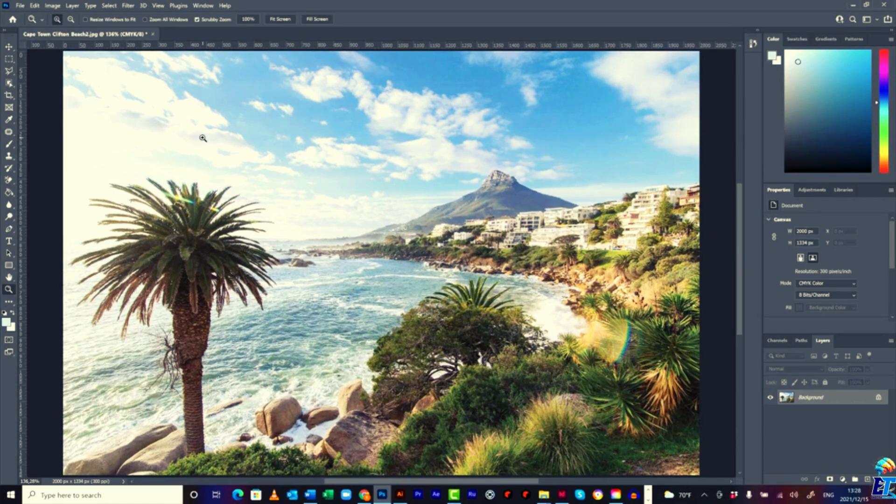
pyautogui.click(20, 5)
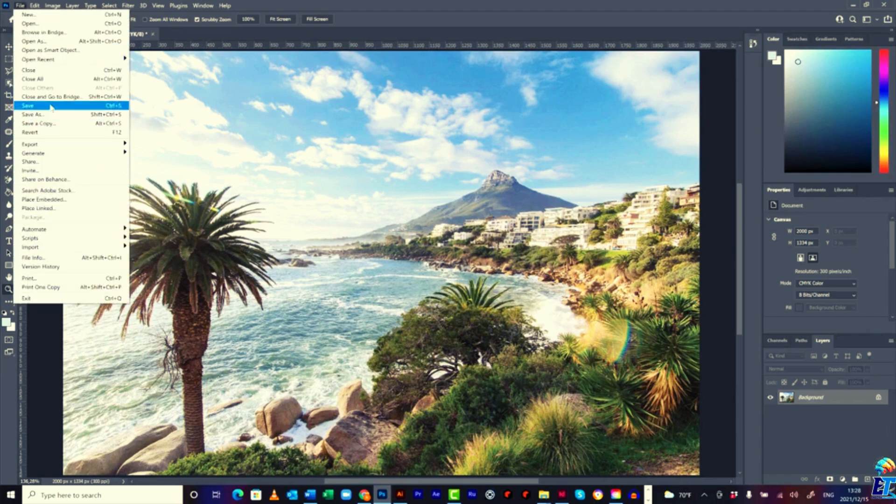
pyautogui.click(33, 106)
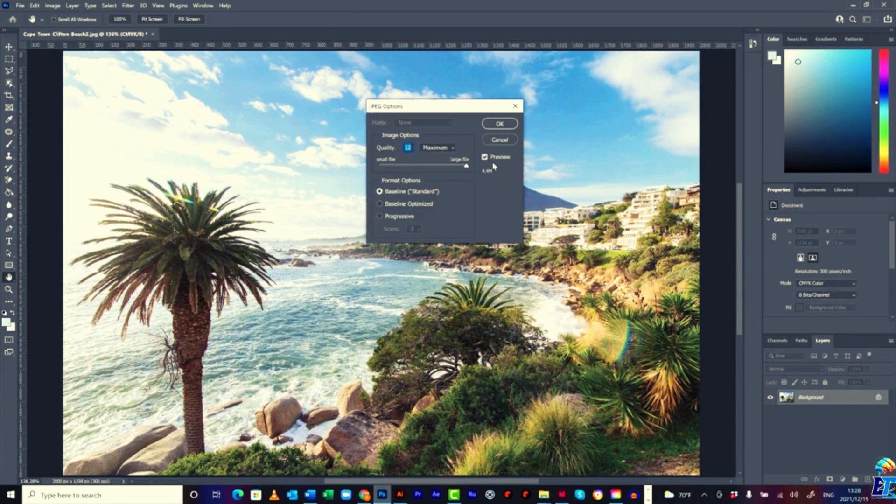
pyautogui.click(507, 143)
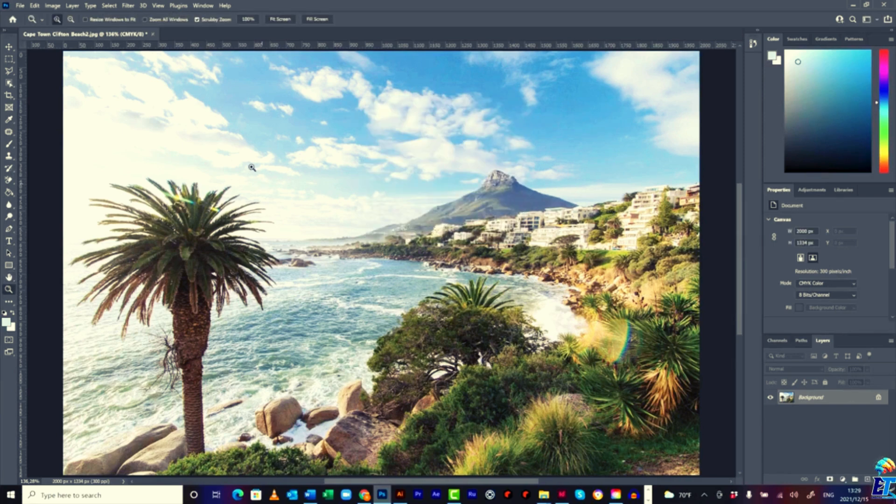
# Close the Clifton Beach photo without saving and switch to the zoomout.indd magazine cover in InDesign.
pyautogui.click(153, 35)
pyautogui.click(490, 195)
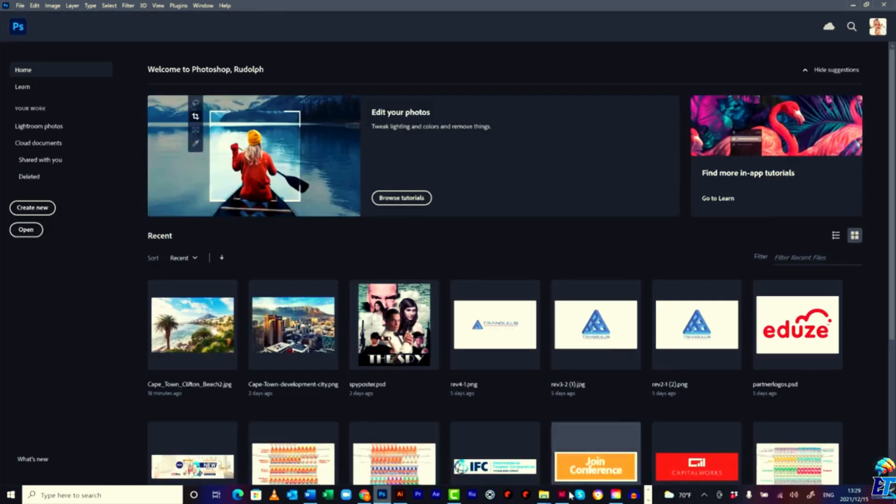
pyautogui.click(563, 495)
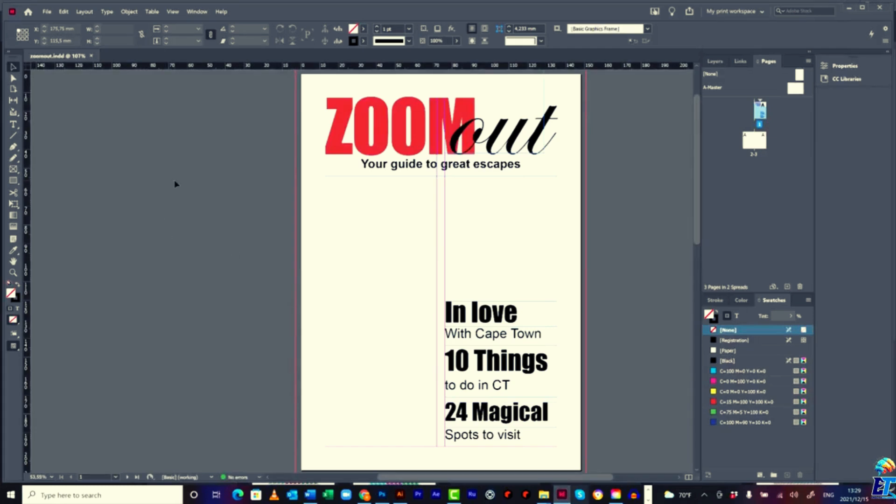
pyautogui.scroll(1, 195, 166)
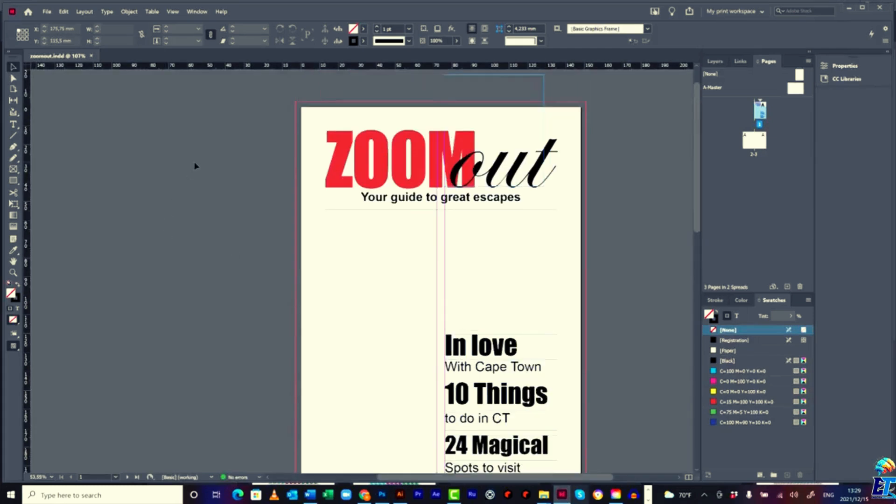
# Draw a rectangular picture frame about 59 × 52 mm in the cover's left column, below the tagline.
pyautogui.scroll(-1, 195, 166)
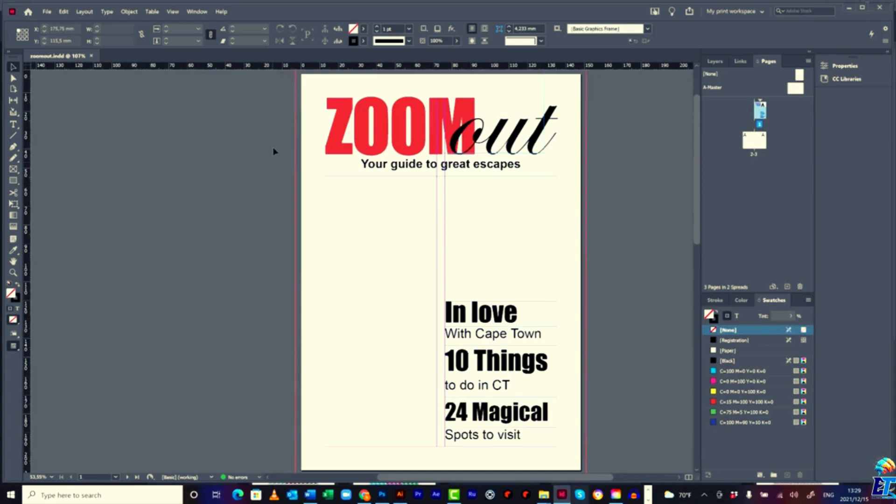
pyautogui.scroll(1, 279, 152)
pyautogui.scroll(-2, 282, 157)
pyautogui.scroll(1, 284, 157)
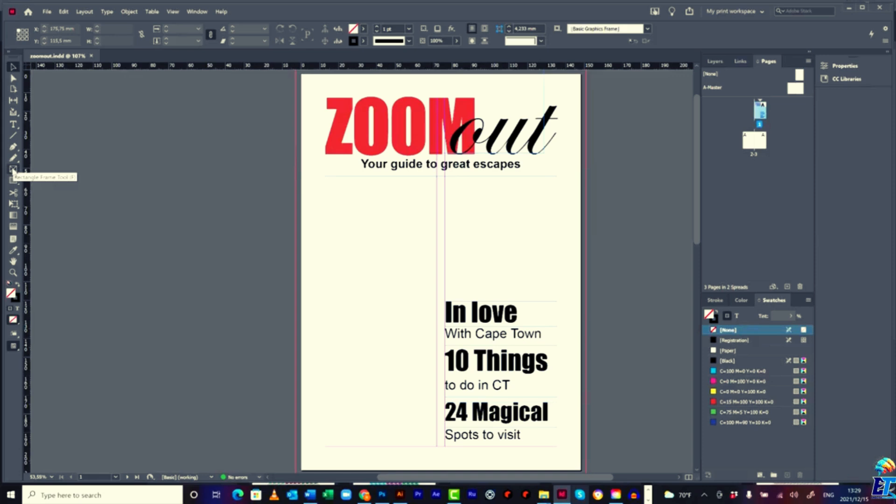
pyautogui.moveTo(13, 171); pyautogui.dragTo(63, 182)
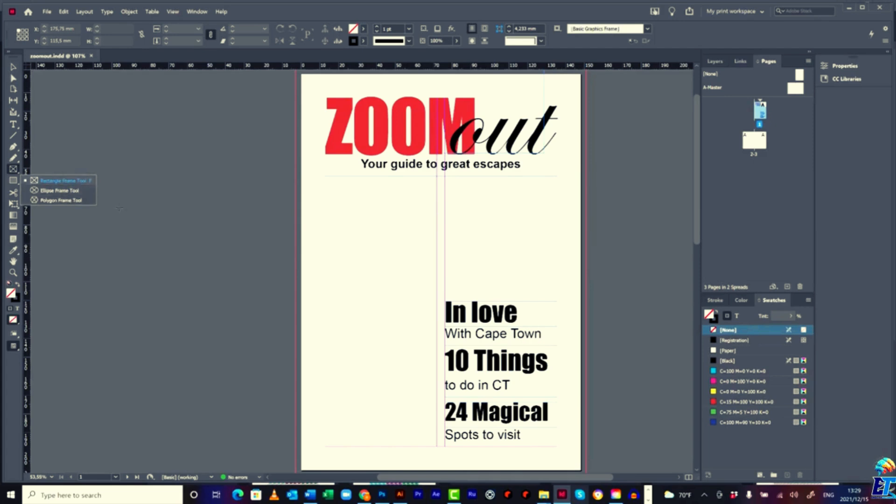
pyautogui.click(66, 181)
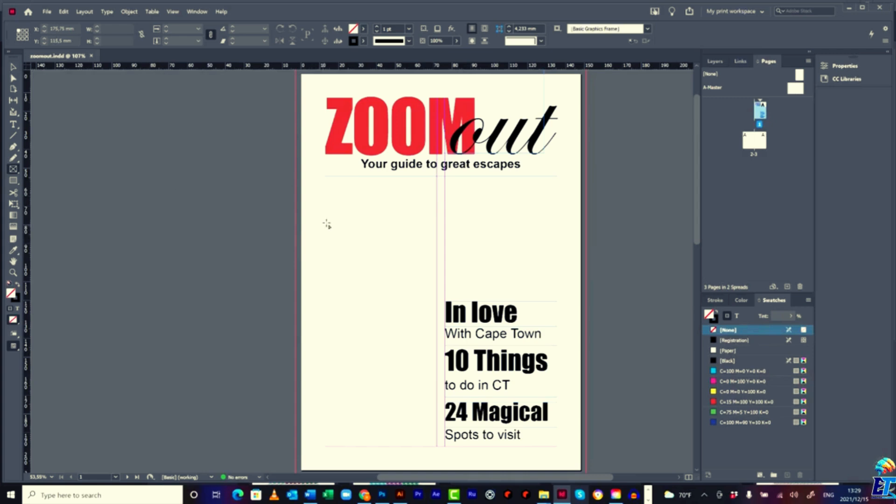
pyautogui.moveTo(324, 223); pyautogui.dragTo(435, 321)
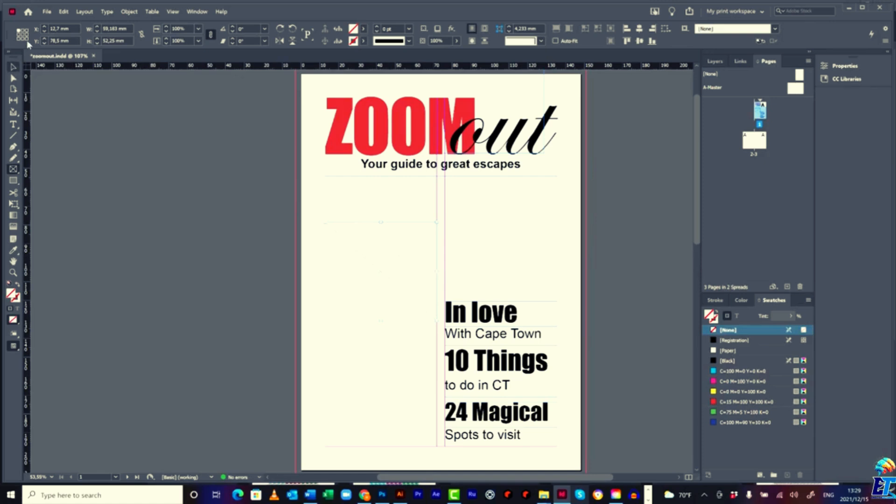
# Place Cape_Town_Clifton_Beach2.jpg from the Chapter 1 Links folder into the new picture frame.
pyautogui.click(47, 11)
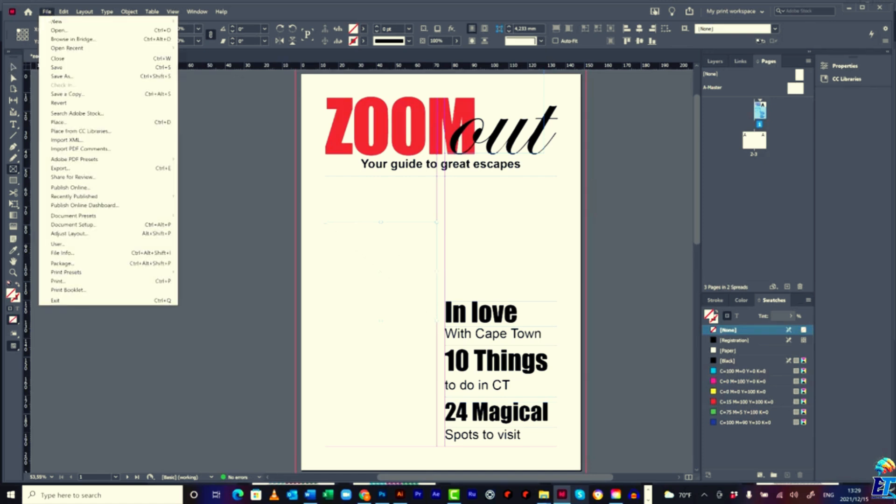
pyautogui.click(78, 122)
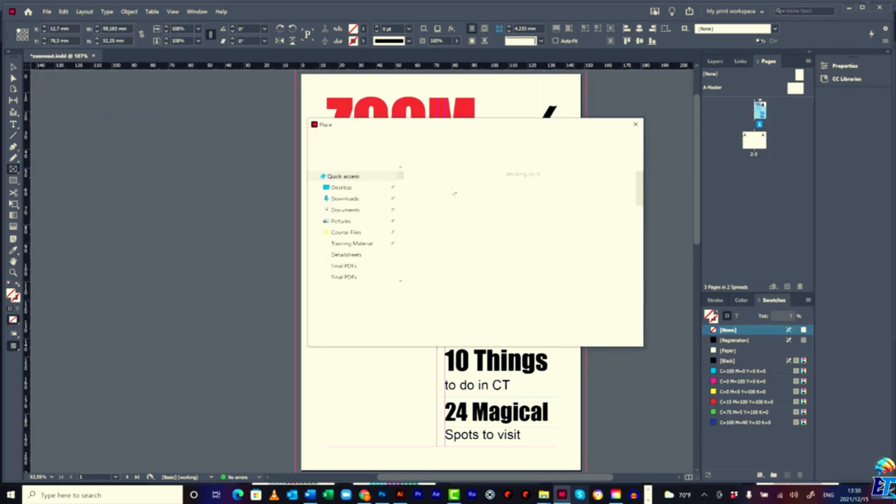
pyautogui.scroll(-3, 438, 207)
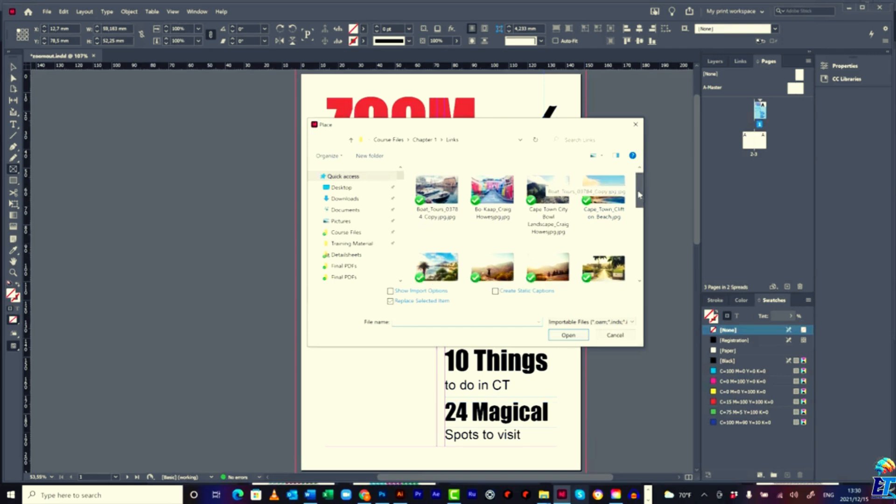
pyautogui.click(438, 206)
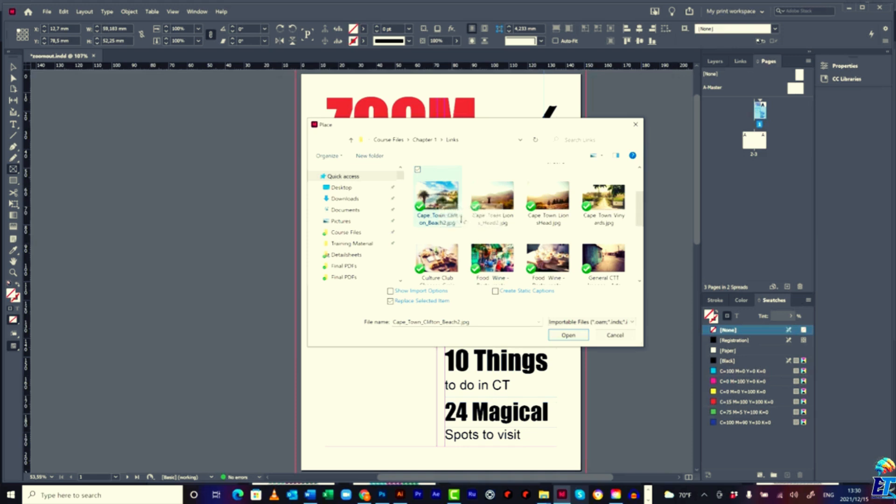
pyautogui.click(568, 335)
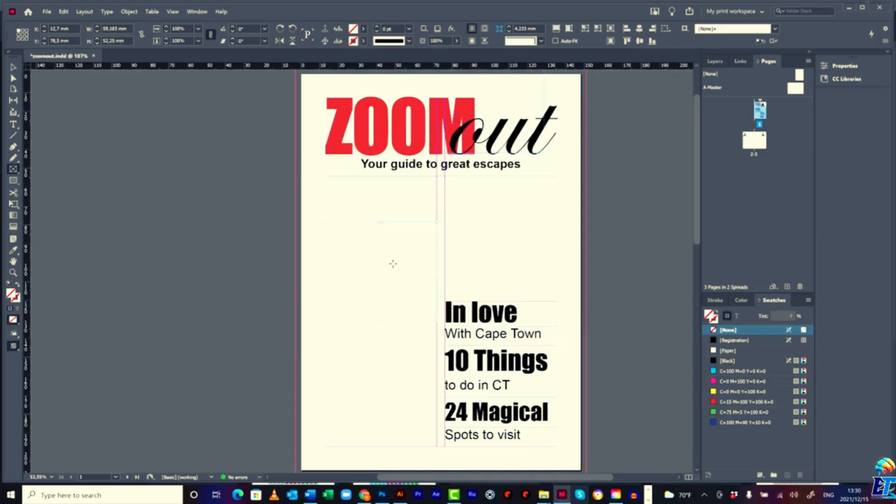
pyautogui.click(392, 262)
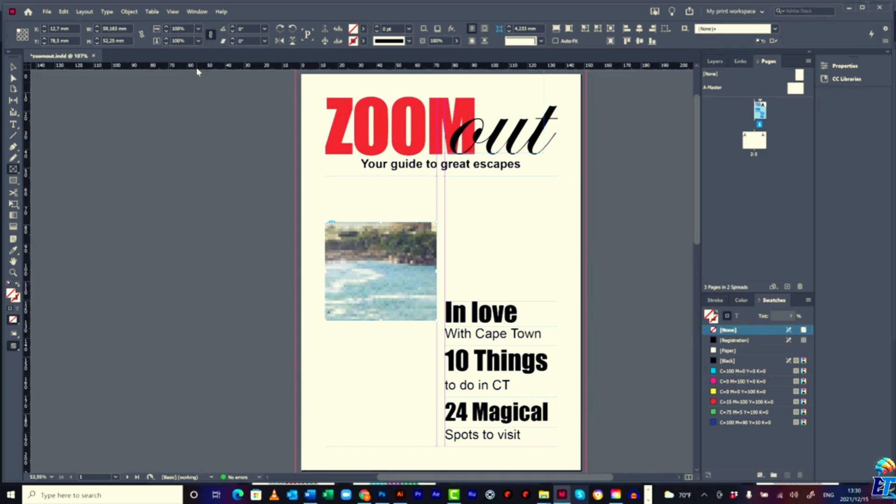
# Set the document's display performance to High Quality Display.
pyautogui.click(172, 12)
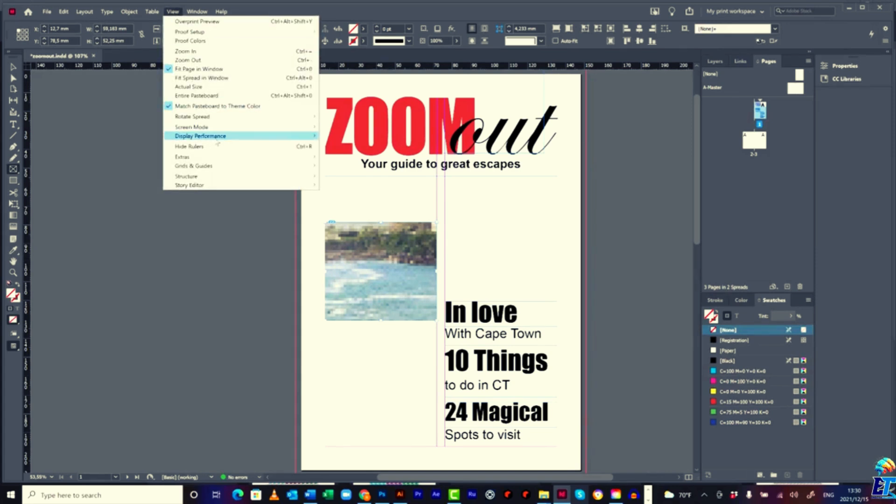
pyautogui.moveTo(280, 135)
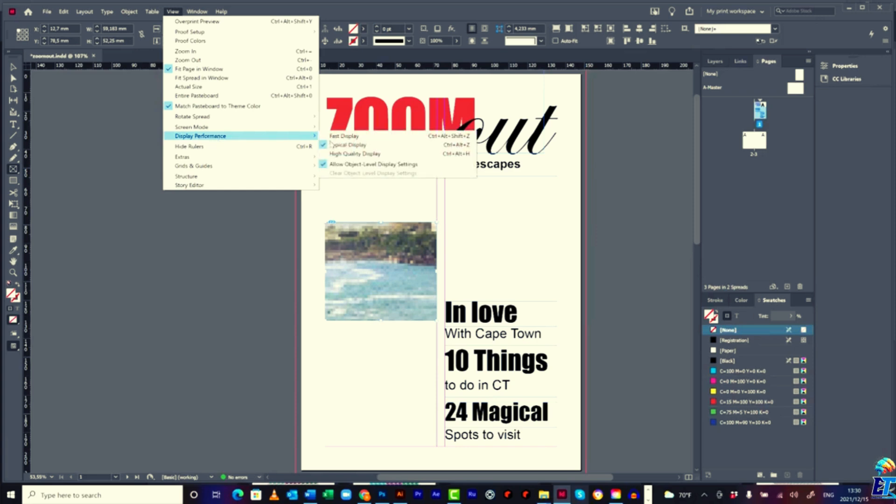
pyautogui.click(372, 156)
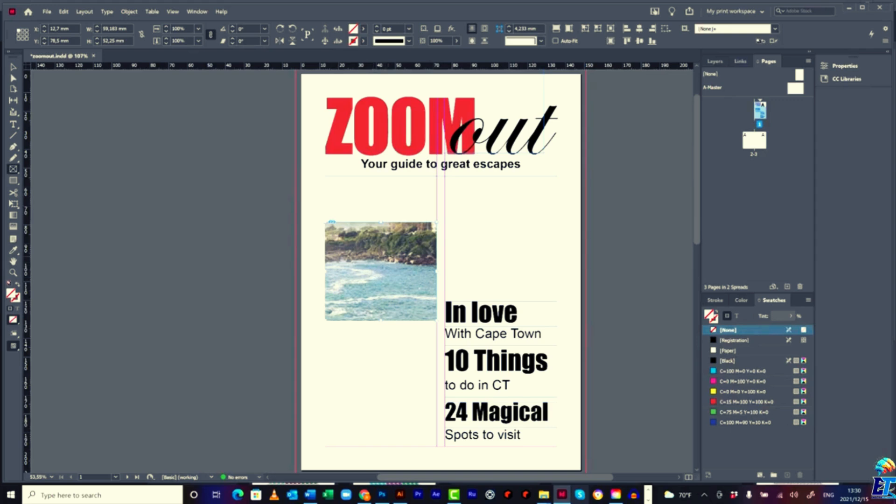
# Fit the Clifton Beach photo with Fill Frame Proportionally and move the framed photo down about 4 mm.
pyautogui.rightClick(382, 215)
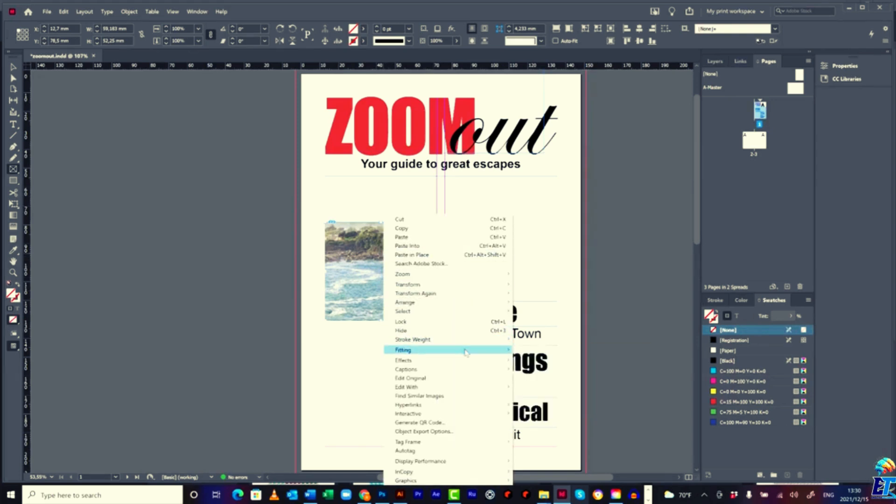
pyautogui.moveTo(466, 352)
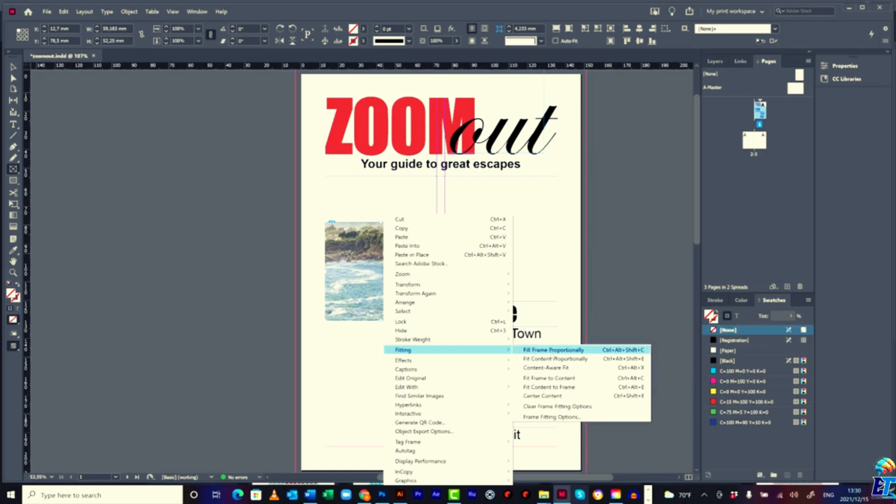
pyautogui.click(552, 353)
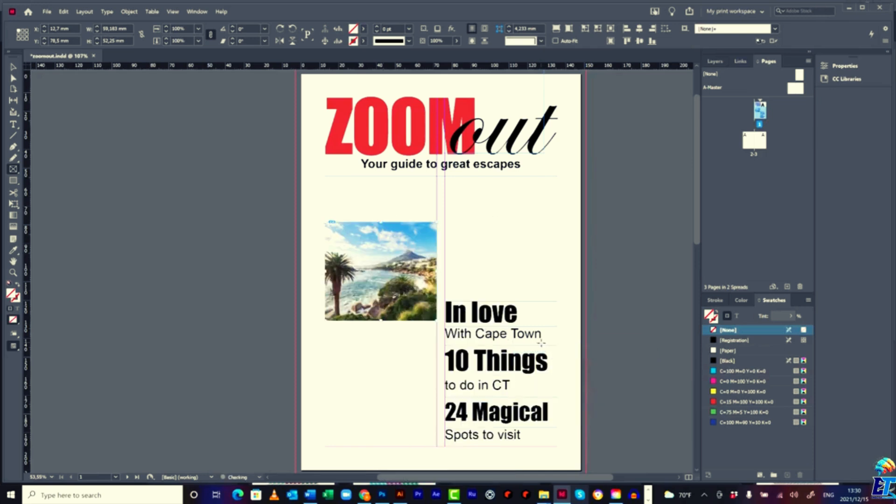
pyautogui.click(13, 67)
pyautogui.moveTo(355, 252)
pyautogui.mouseDown()
pyautogui.moveTo(379, 213)
pyautogui.moveTo(347, 274)
pyautogui.moveTo(355, 268)
pyautogui.mouseUp()
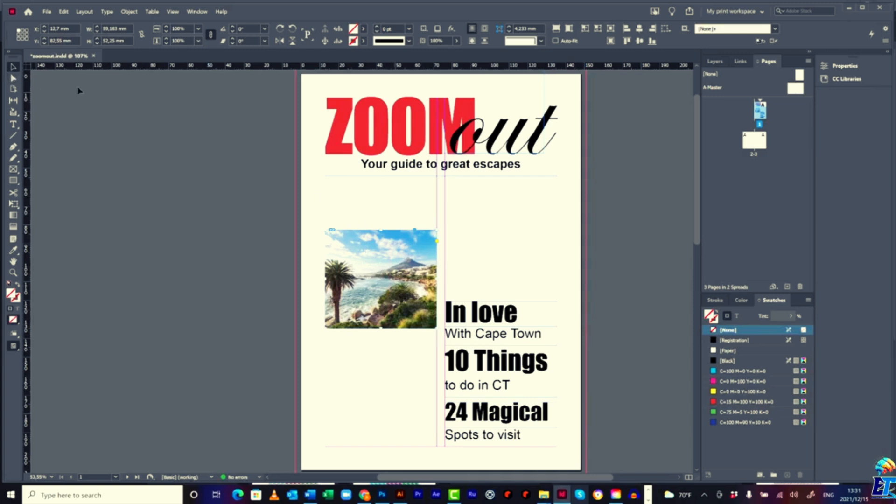
# Select the Clifton Beach photo inside its frame and reposition it to an X offset of about -5.2 mm.
pyautogui.click(13, 78)
pyautogui.click(369, 255)
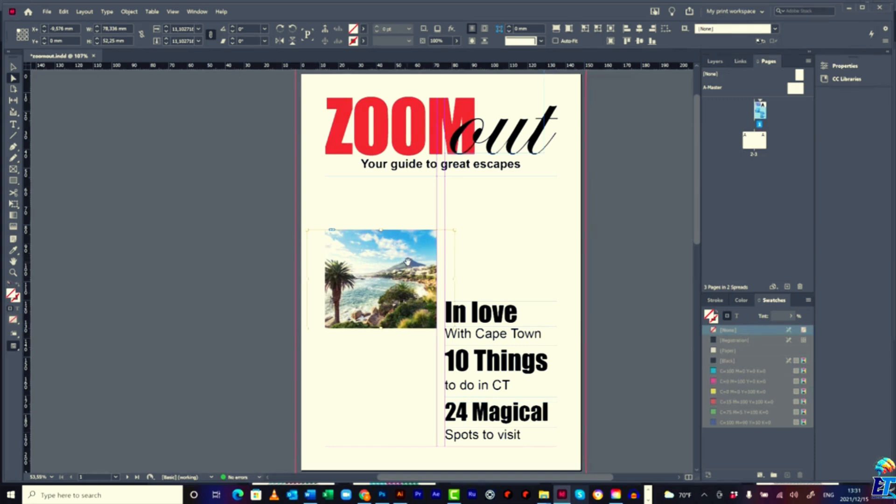
pyautogui.moveTo(411, 260)
pyautogui.mouseDown()
pyautogui.moveTo(396, 260)
pyautogui.moveTo(437, 260)
pyautogui.moveTo(393, 257)
pyautogui.moveTo(418, 261)
pyautogui.moveTo(415, 252)
pyautogui.mouseUp()
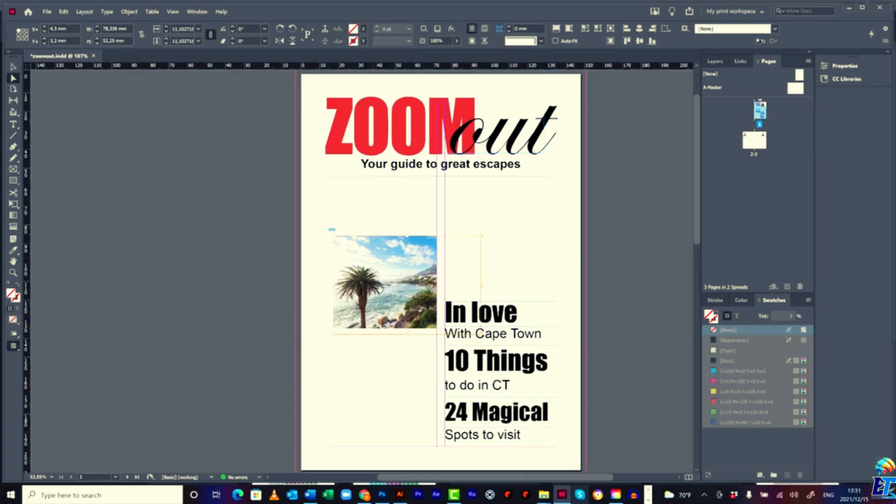
pyautogui.moveTo(380, 288); pyautogui.dragTo(374, 286)
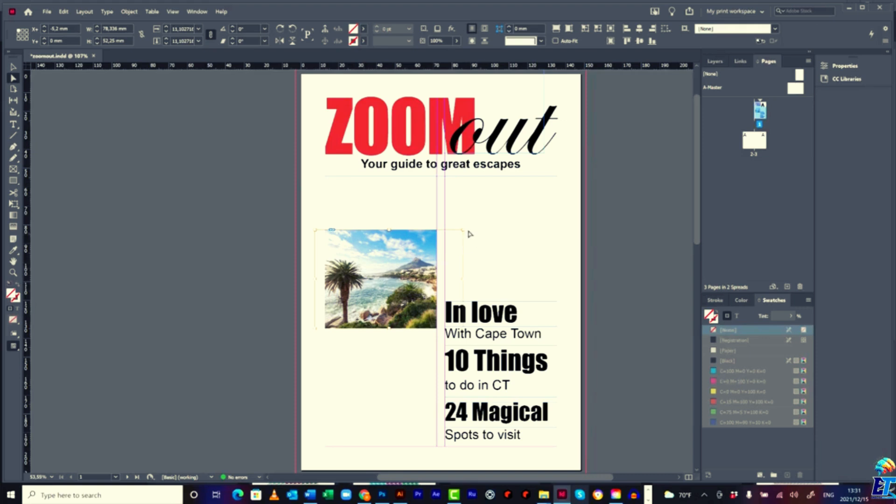
# Enlarge the photo inside its frame to about 84 × 56 mm, and undo a further non-proportional resize.
pyautogui.moveTo(463, 228); pyautogui.dragTo(430, 154)
pyautogui.hotkey('ctrl', 'z')
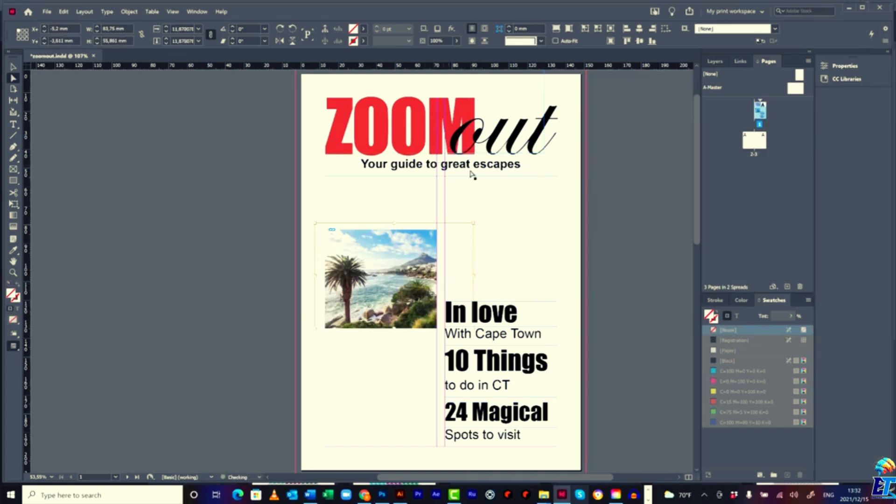
pyautogui.moveTo(472, 223); pyautogui.dragTo(436, 199)
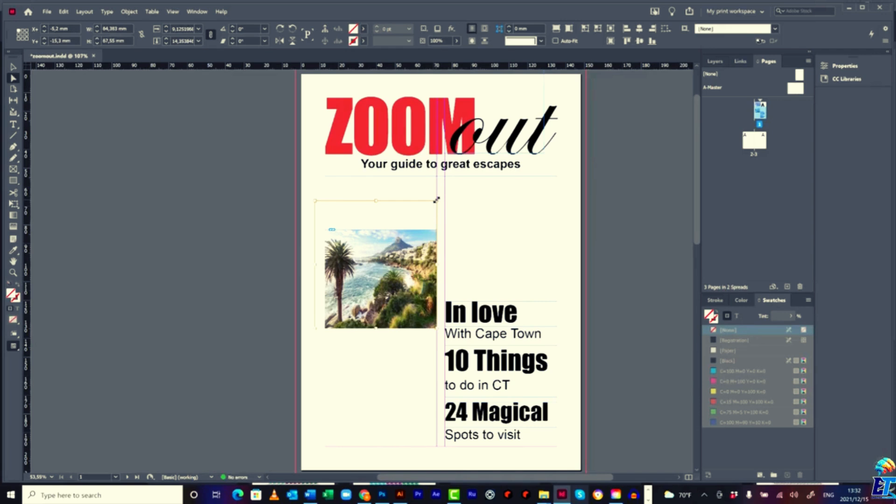
pyautogui.hotkey('ctrl', 'z')
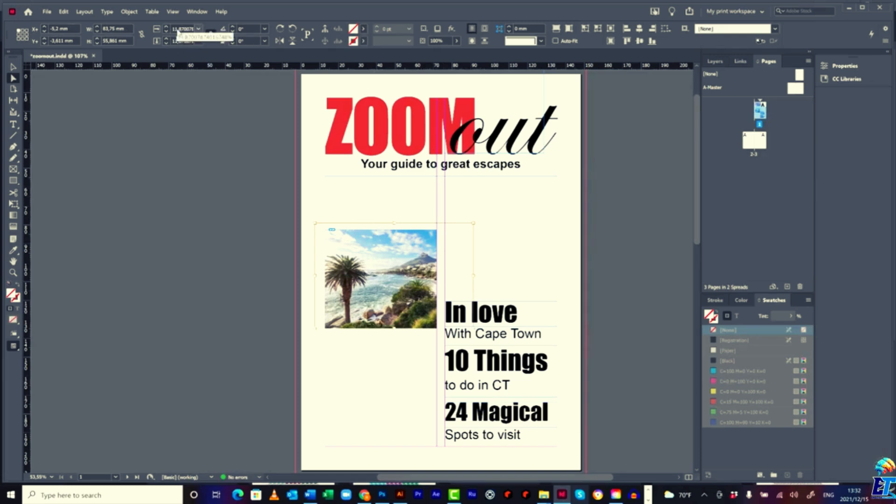
# Scale the photo proportionally to about 20.87% and shift it up inside the frame to show the palm tree.
pyautogui.click(177, 29)
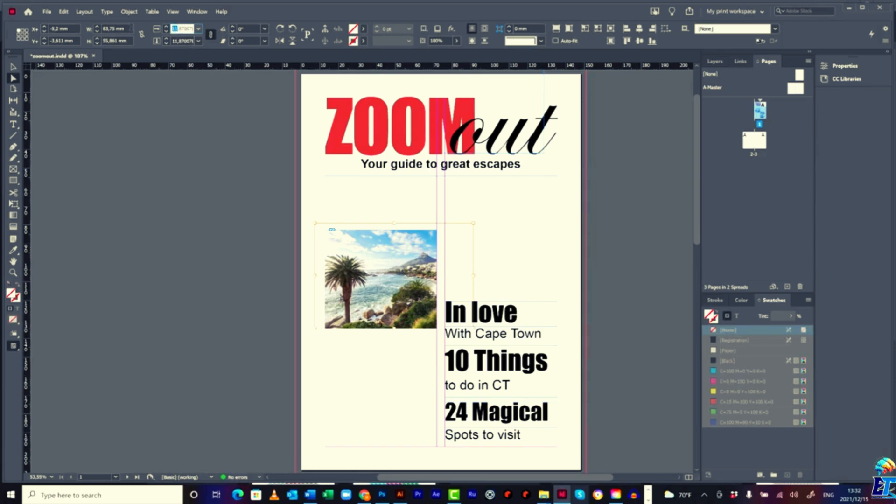
pyautogui.write('20')
pyautogui.press('Return')
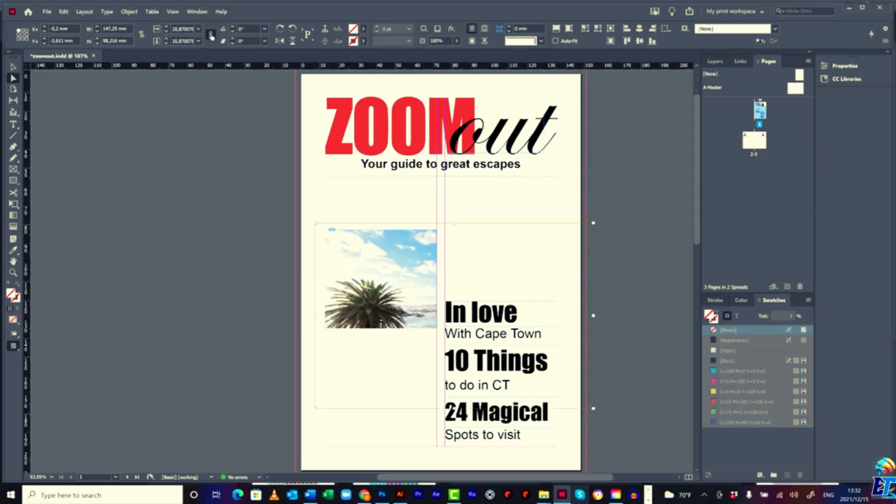
pyautogui.click(210, 35)
pyautogui.moveTo(372, 319); pyautogui.dragTo(372, 287)
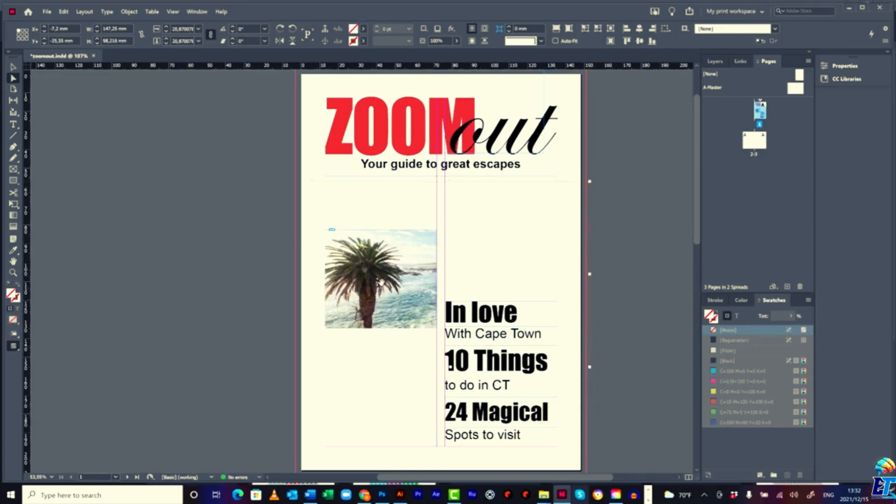
# Delete the frame containing the Clifton Beach photo from the cover.
pyautogui.click(206, 226)
pyautogui.click(378, 279)
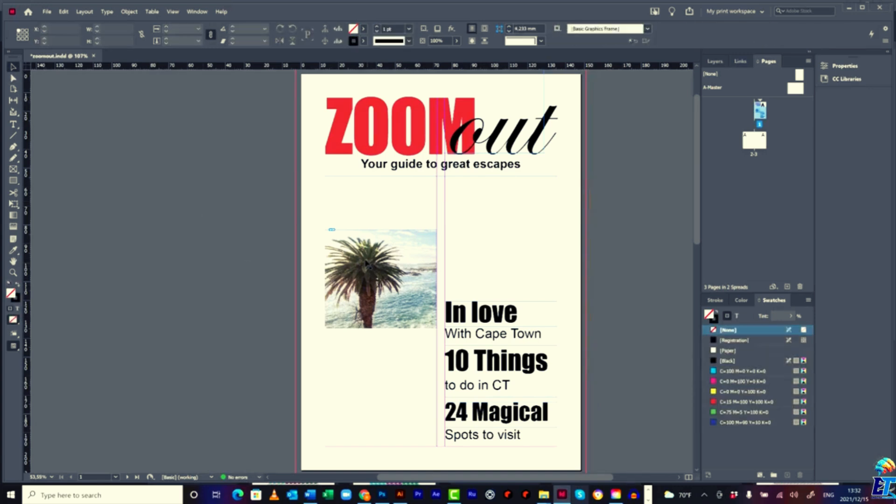
pyautogui.press('Delete')
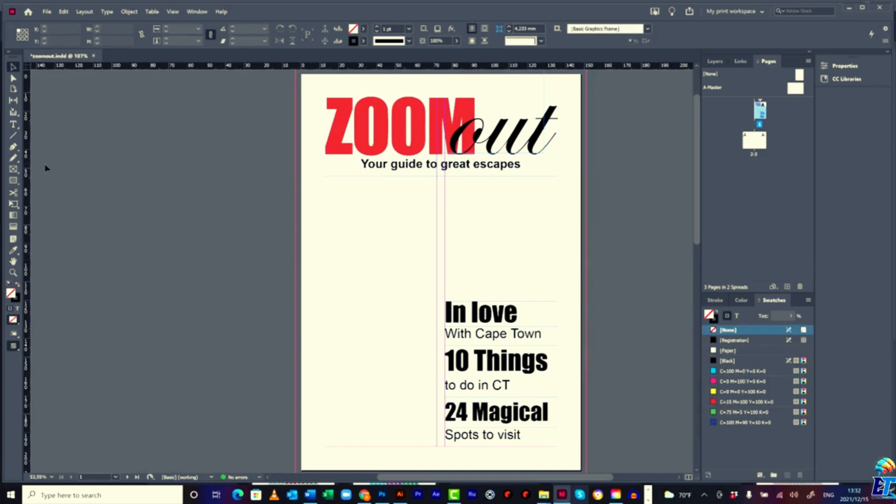
# Draw a picture frame about 59 × 51 mm in the left column and place Cape_Town_Clifton_Beach2.jpg in it.
pyautogui.click(13, 169)
pyautogui.moveTo(327, 211); pyautogui.dragTo(439, 306)
pyautogui.click(47, 11)
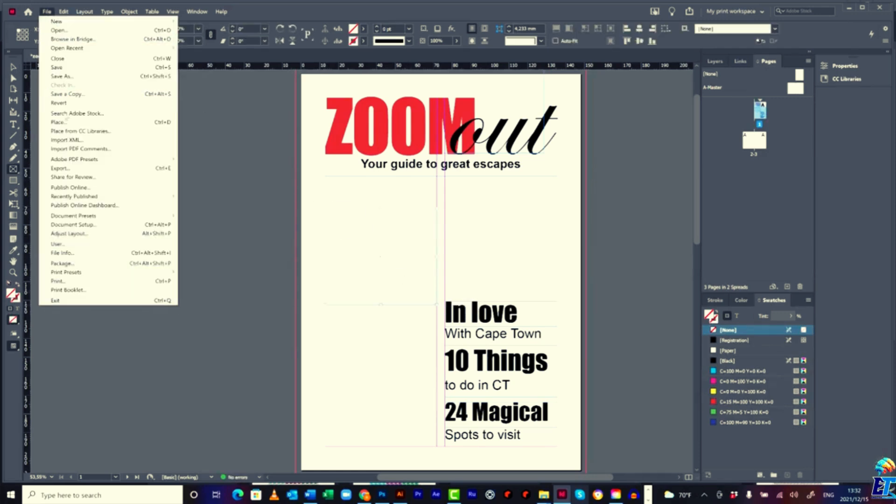
pyautogui.click(58, 121)
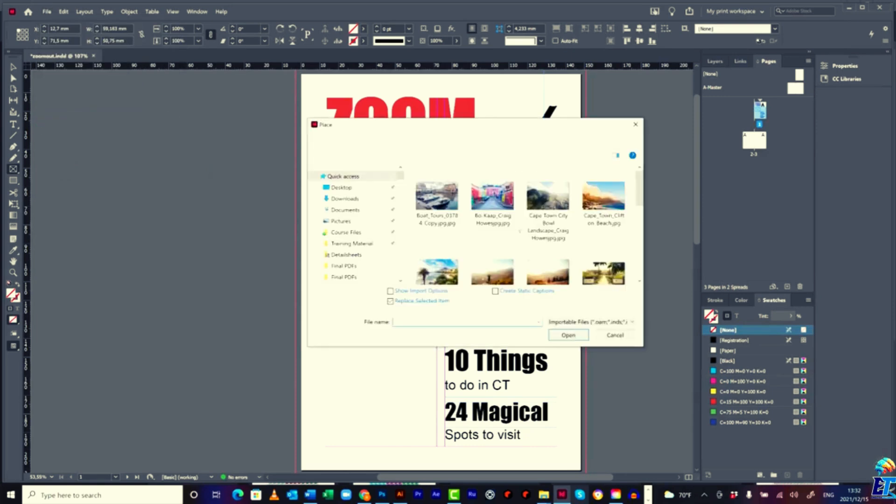
pyautogui.click(435, 254)
pyautogui.click(569, 335)
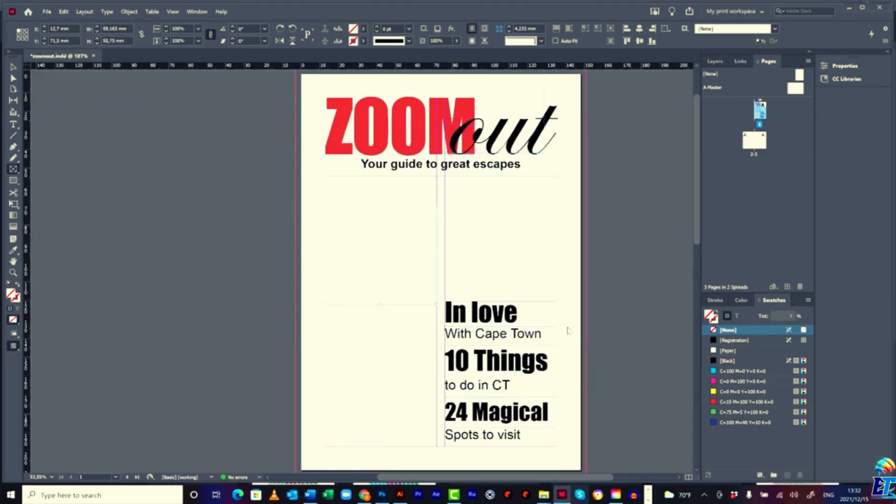
pyautogui.click(432, 241)
# Apply Fill Frame Proportionally to the Clifton Beach photo and shift it right inside its frame to an X offset of about -2.7 mm.
pyautogui.rightClick(396, 242)
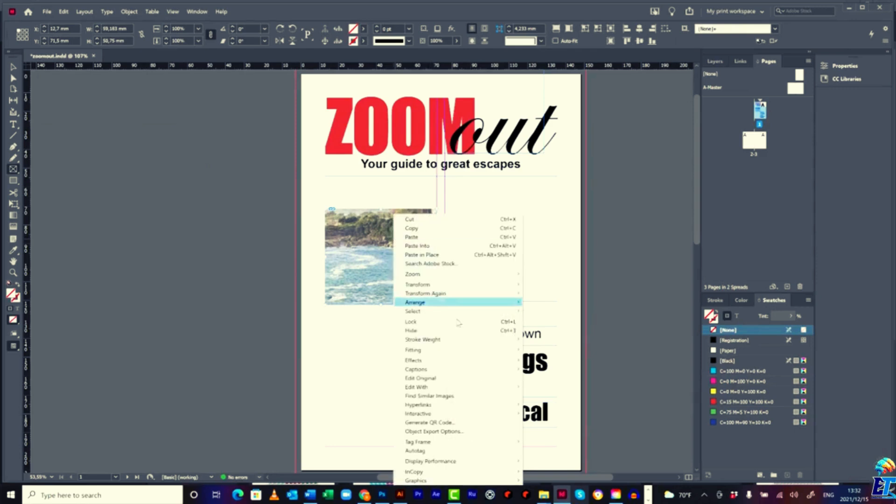
pyautogui.moveTo(446, 351)
pyautogui.click(577, 348)
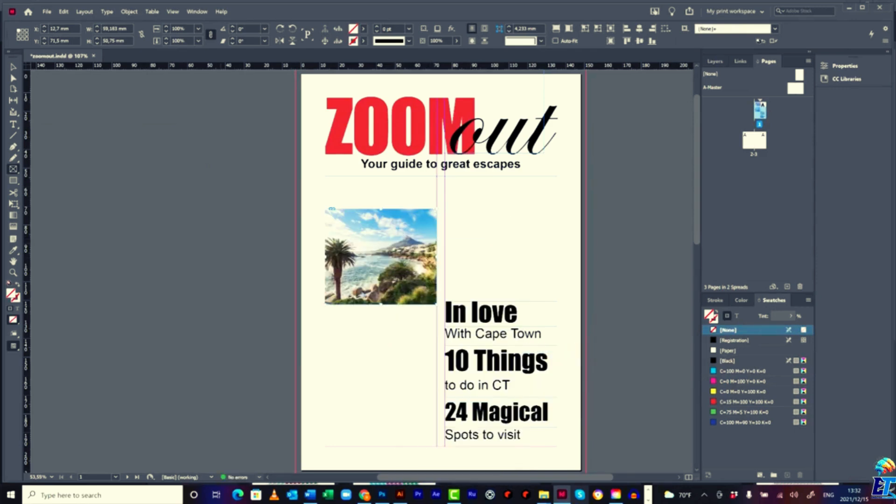
pyautogui.click(13, 78)
pyautogui.moveTo(416, 243)
pyautogui.mouseDown()
pyautogui.moveTo(438, 243)
pyautogui.moveTo(429, 246)
pyautogui.mouseUp()
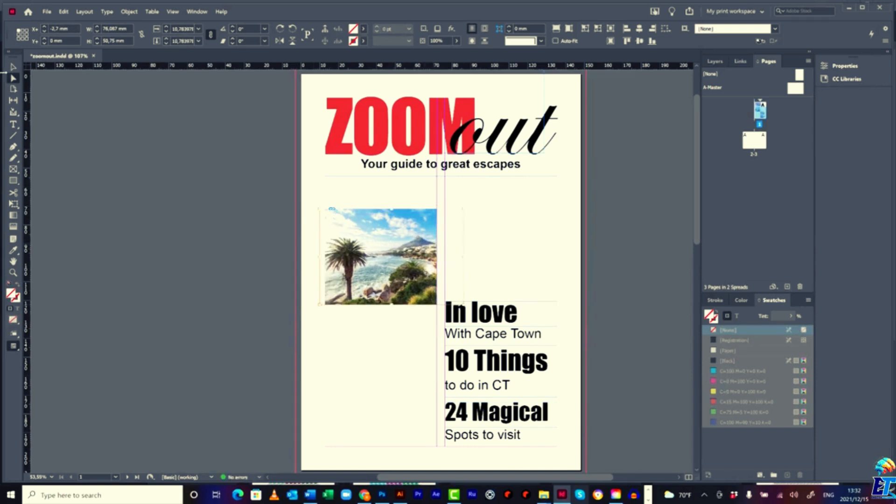
# Select the Clifton Beach photo frame and open the Links panel floating beside the cover.
pyautogui.click(13, 67)
pyautogui.click(411, 241)
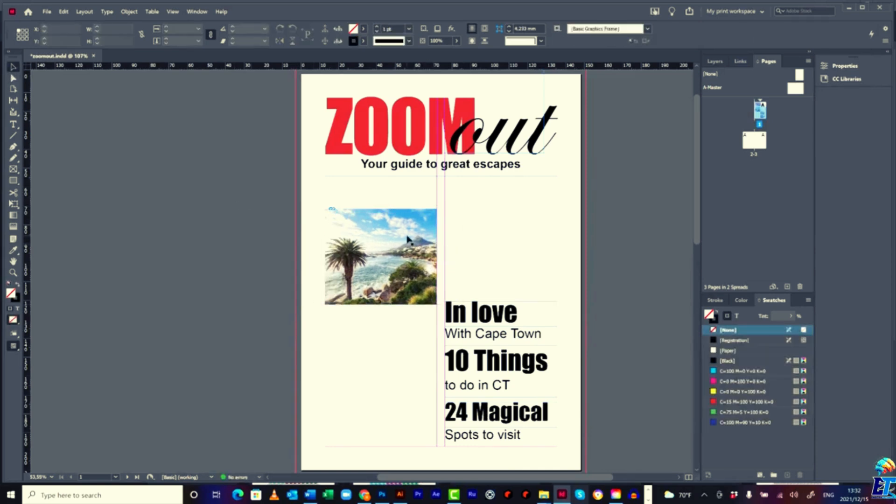
pyautogui.moveTo(592, 477); pyautogui.dragTo(632, 477)
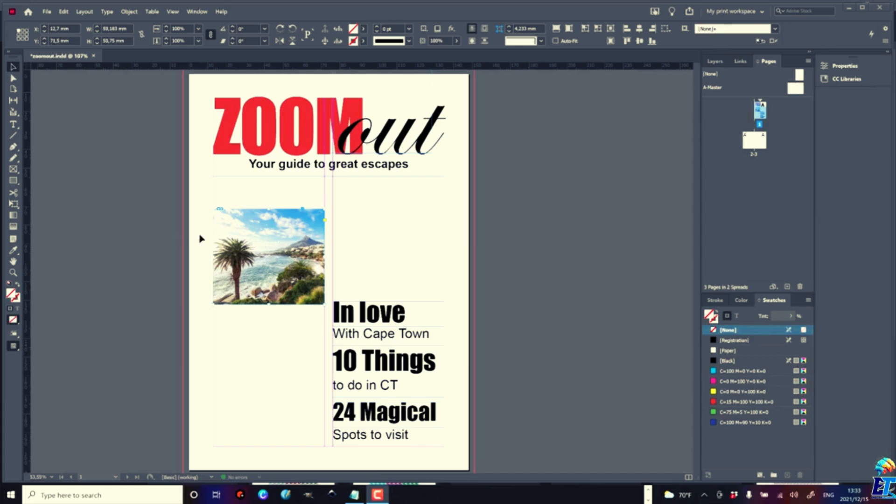
pyautogui.click(197, 12)
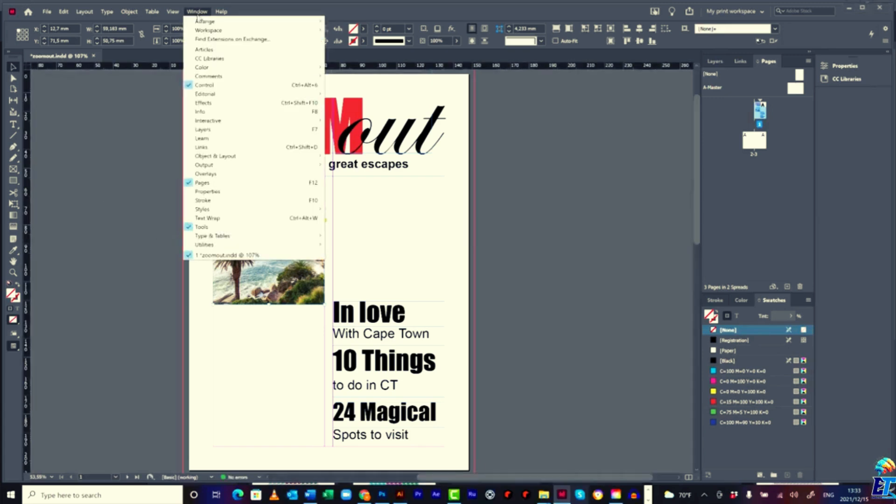
pyautogui.click(201, 147)
pyautogui.moveTo(740, 64); pyautogui.dragTo(501, 95)
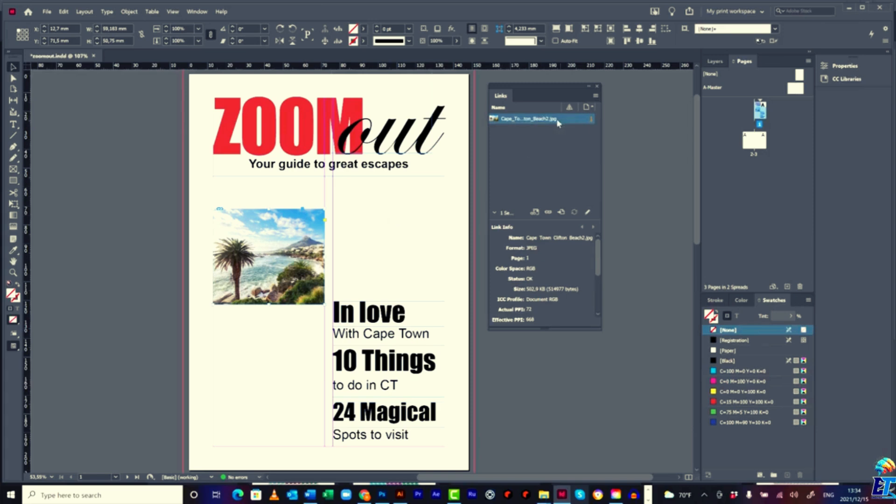
# Go to the placed Cape_Town_Clifton_Beach2.jpg on the cover from its link entry.
pyautogui.click(591, 120)
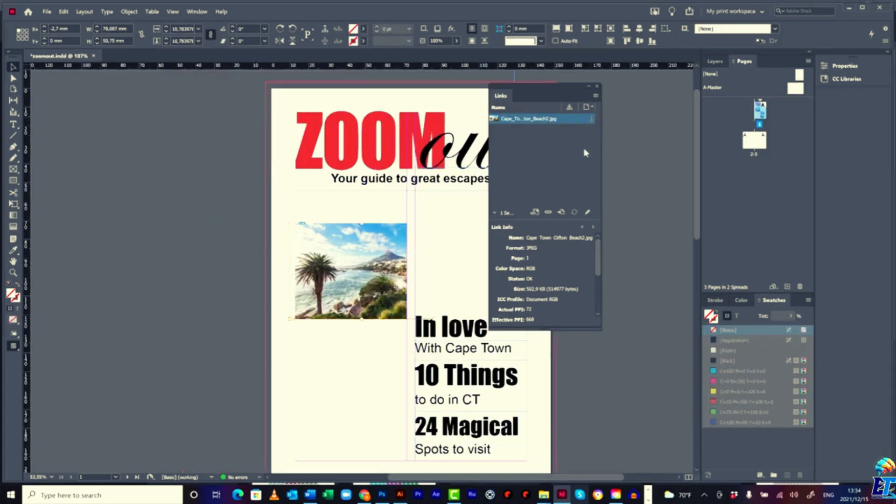
pyautogui.moveTo(466, 476); pyautogui.dragTo(506, 477)
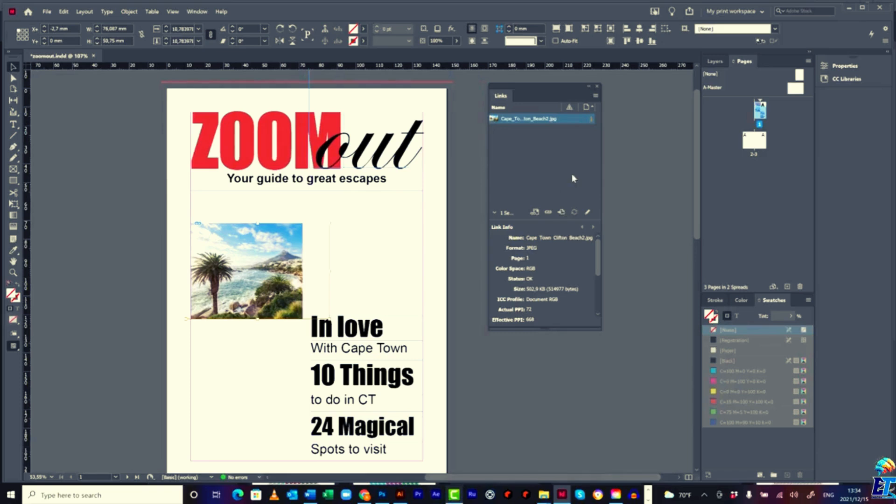
pyautogui.click(591, 120)
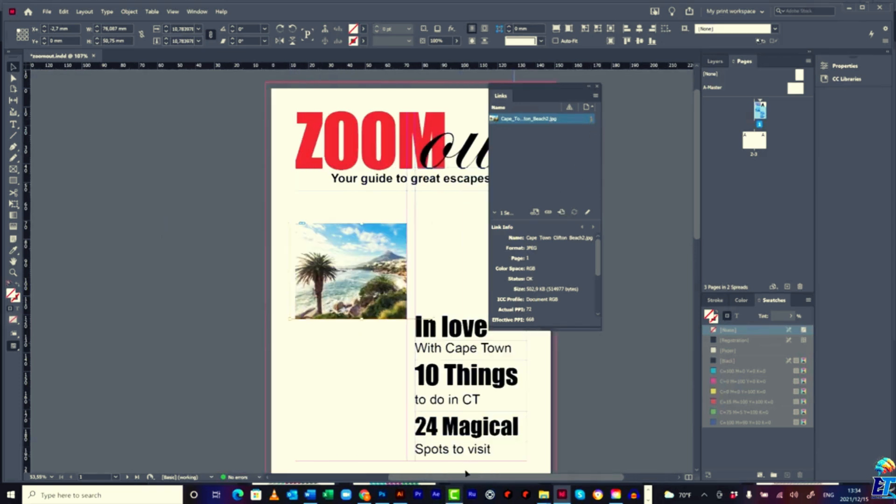
pyautogui.moveTo(483, 477); pyautogui.dragTo(517, 477)
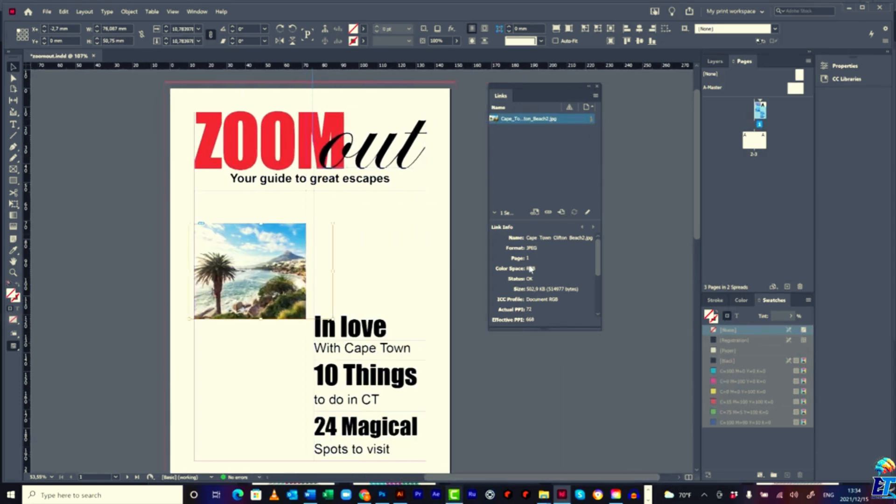
# Expand the link information for Cape_Town_Clifton_Beach2.jpg and examine its color space, resolution, dimensions and scale.
pyautogui.moveTo(546, 334); pyautogui.dragTo(550, 370)
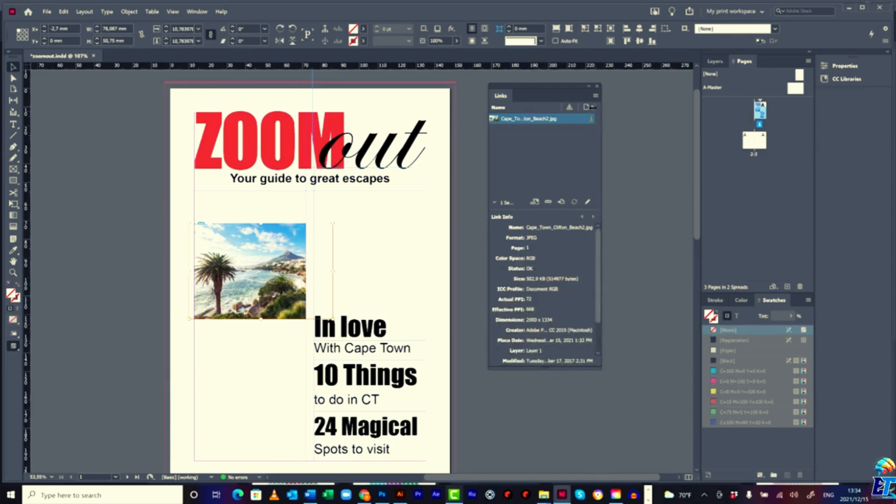
pyautogui.click(595, 96)
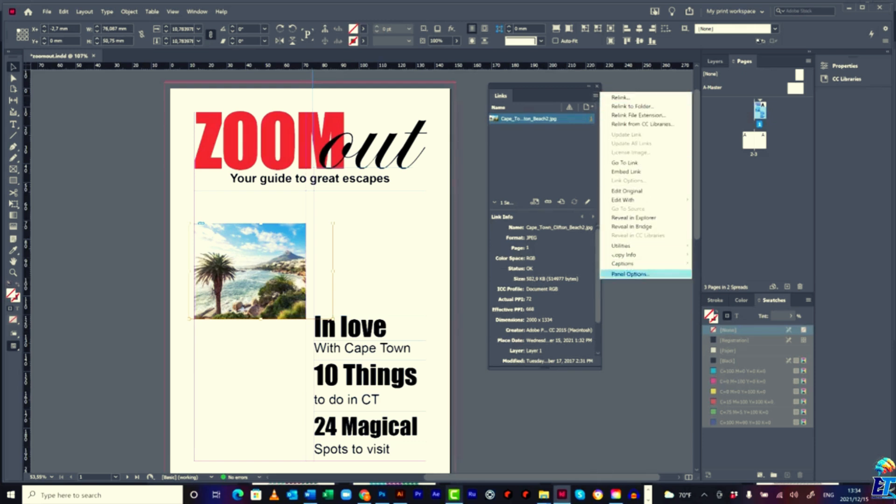
pyautogui.click(558, 96)
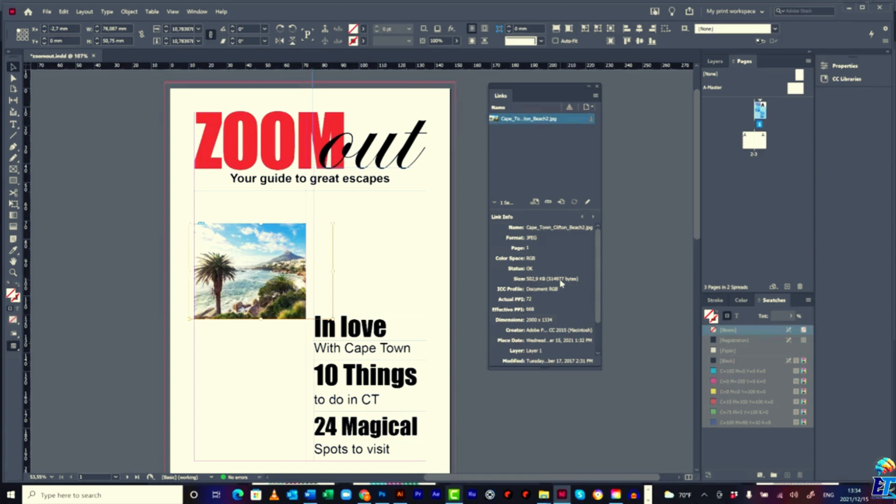
pyautogui.moveTo(598, 264); pyautogui.dragTo(595, 290)
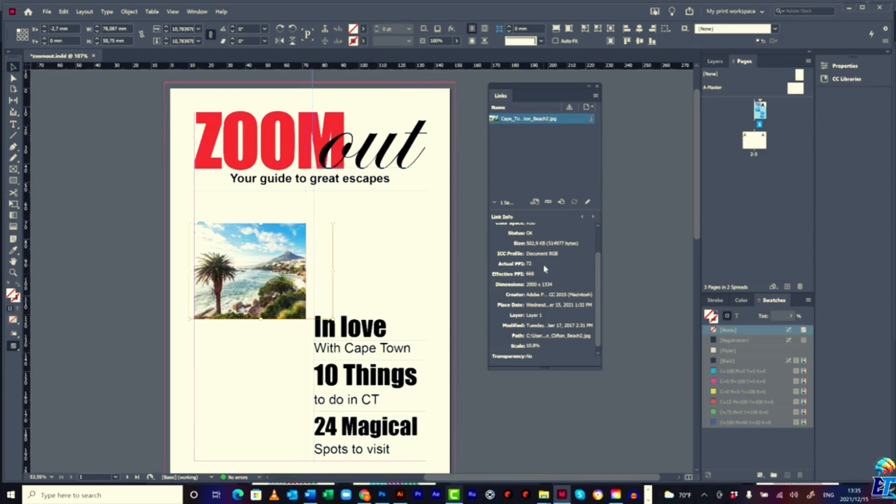
pyautogui.scroll(2, 599, 280)
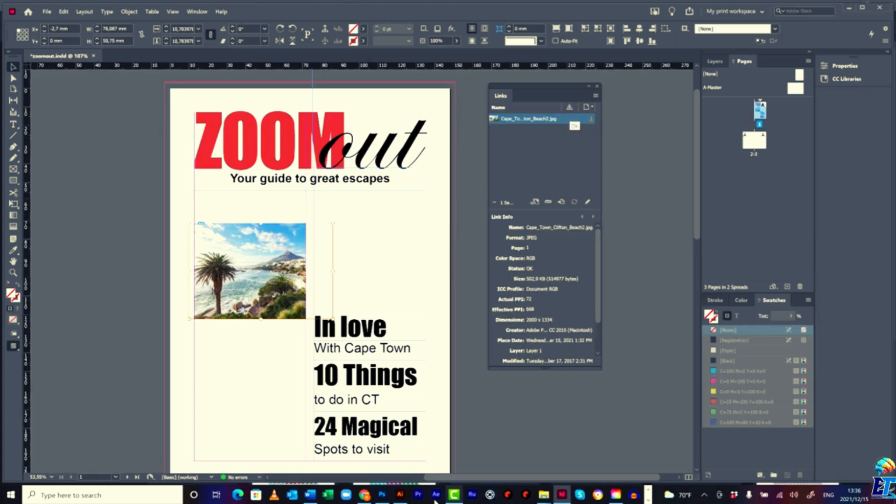
# Inspect the Bo-Kaap source photo in the Chapter 1 Links folder in File Explorer, and return to InDesign.
pyautogui.click(543, 494)
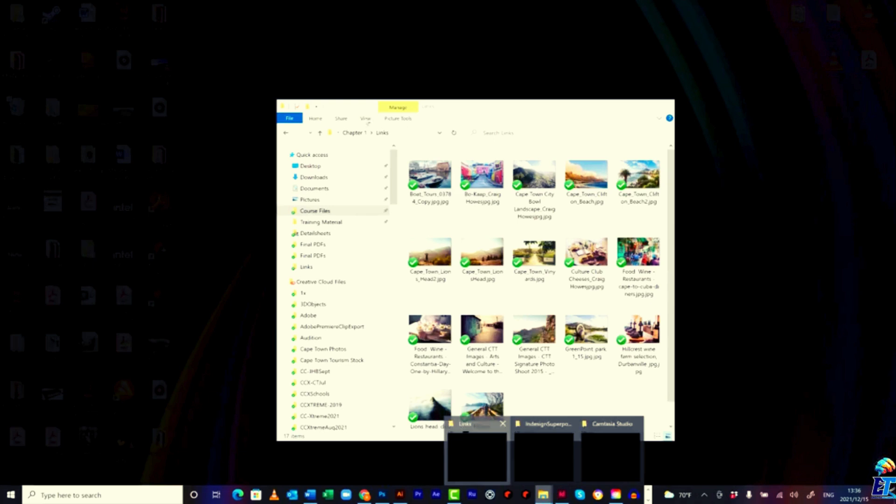
pyautogui.click(488, 442)
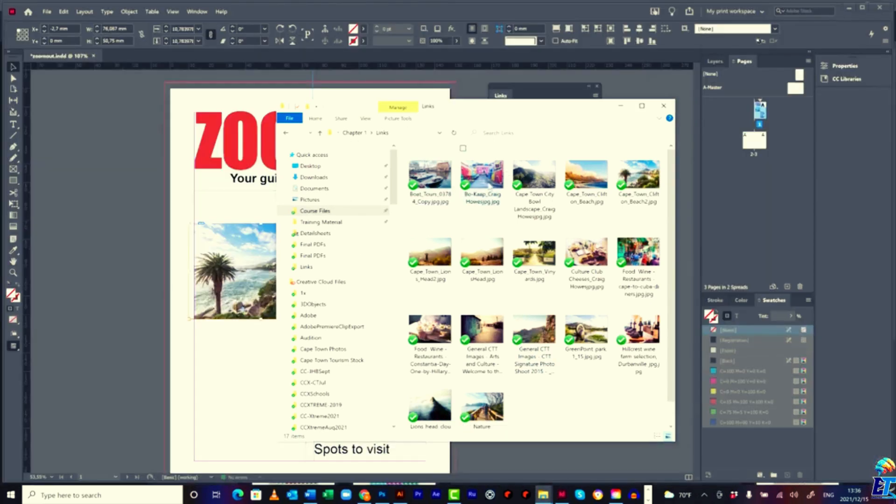
pyautogui.moveTo(491, 183)
pyautogui.mouseDown()
pyautogui.moveTo(439, 138)
pyautogui.moveTo(387, 136)
pyautogui.moveTo(480, 158)
pyautogui.moveTo(484, 188)
pyautogui.mouseUp()
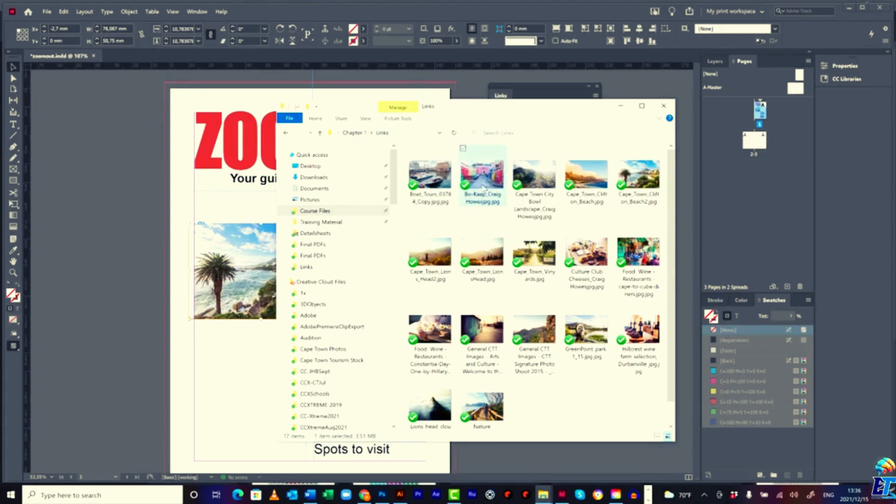
pyautogui.click(549, 90)
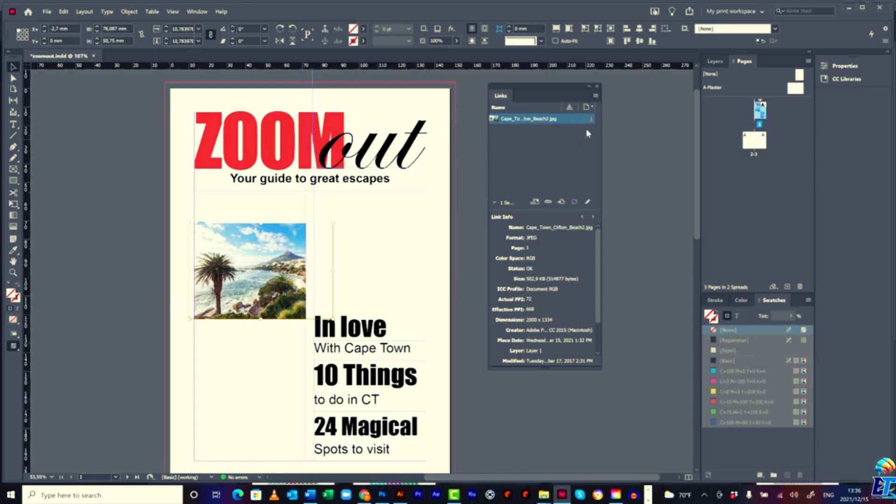
# Close the Links panel and delete the Clifton Beach photo frame from the cover.
pyautogui.click(597, 88)
pyautogui.click(140, 209)
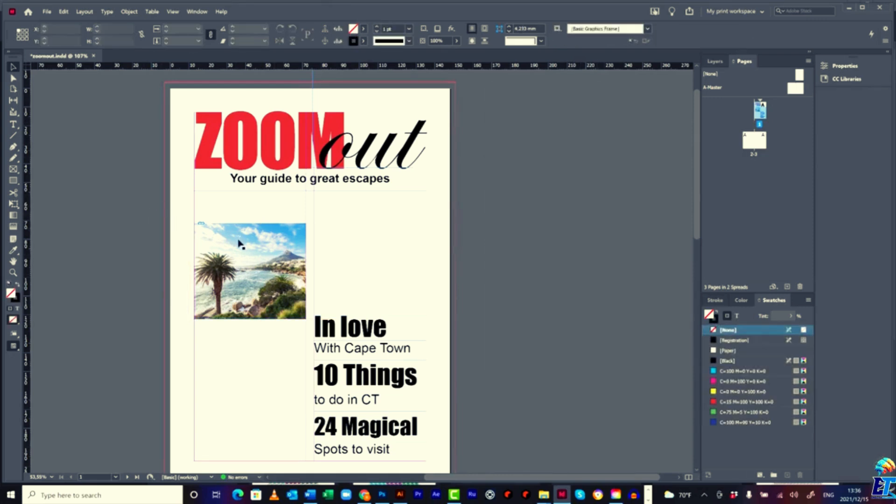
pyautogui.click(239, 243)
pyautogui.press('Delete')
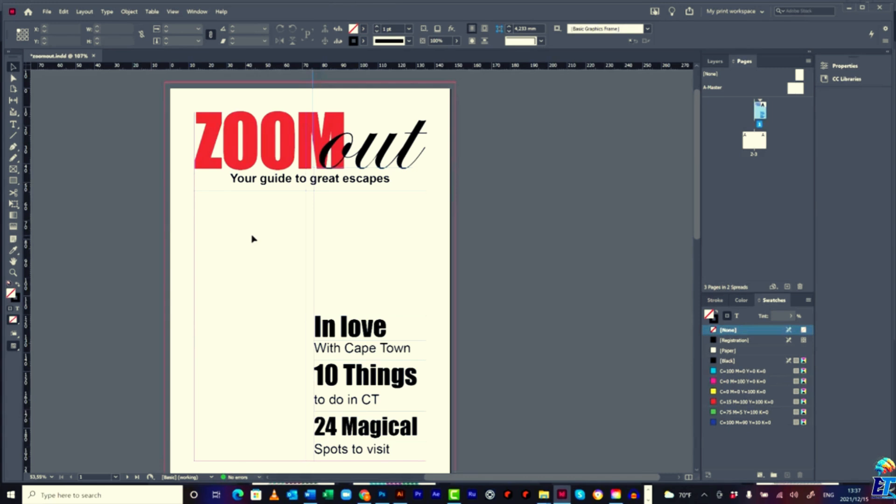
# Draw a full-bleed picture frame of 154 × 216 mm at X -3 mm, Y -3 mm, checking its edges against the bleed guides.
pyautogui.moveTo(487, 478); pyautogui.dragTo(473, 479)
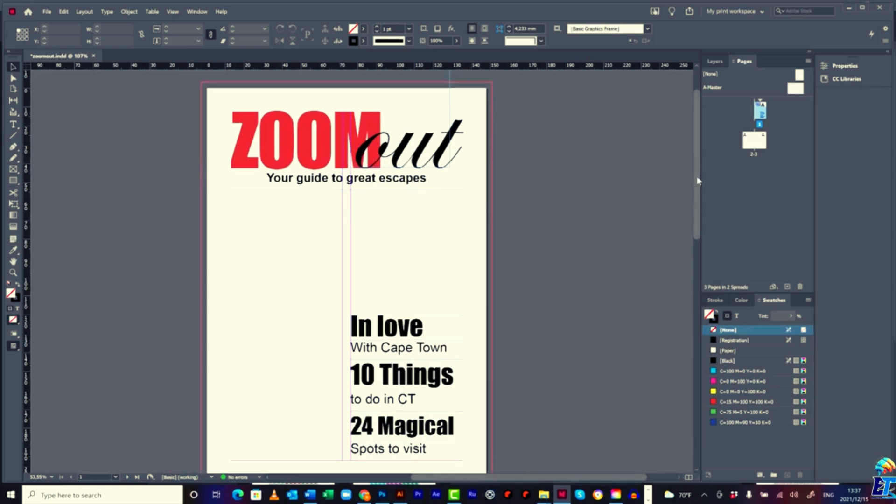
pyautogui.scroll(-1, 698, 181)
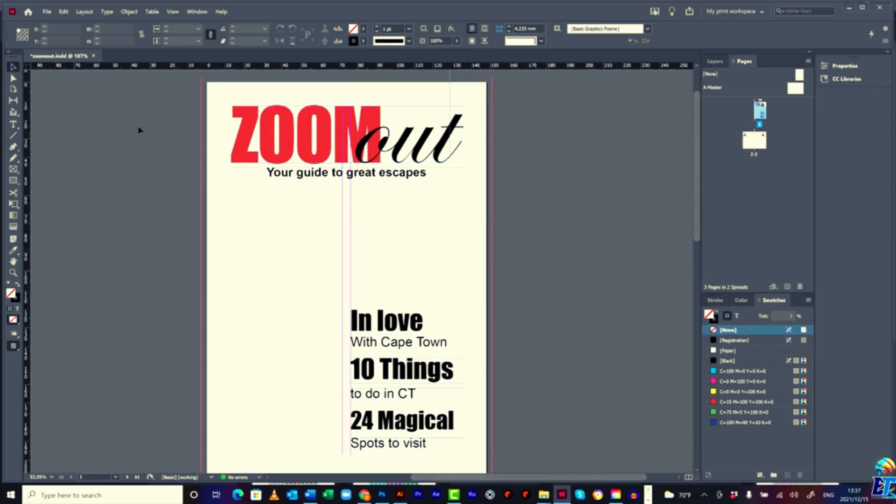
pyautogui.click(13, 169)
pyautogui.moveTo(202, 79); pyautogui.dragTo(494, 457)
pyautogui.scroll(2, 346, 273)
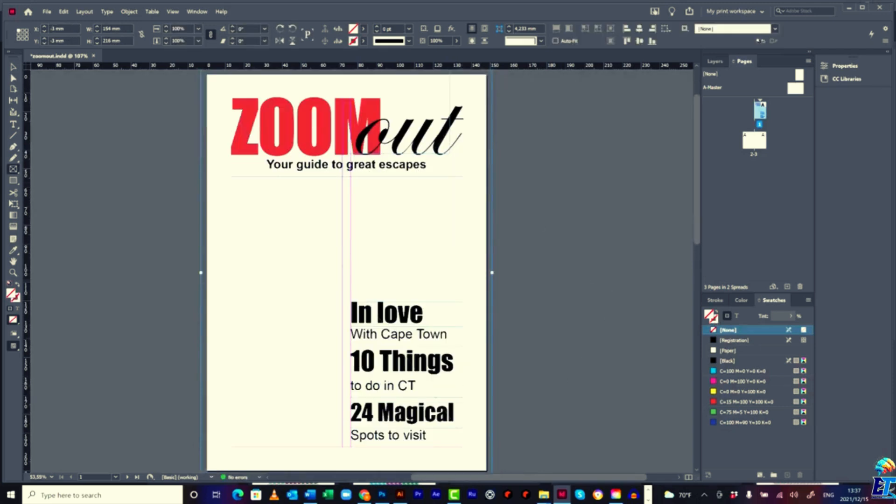
pyautogui.scroll(3, 246, 226)
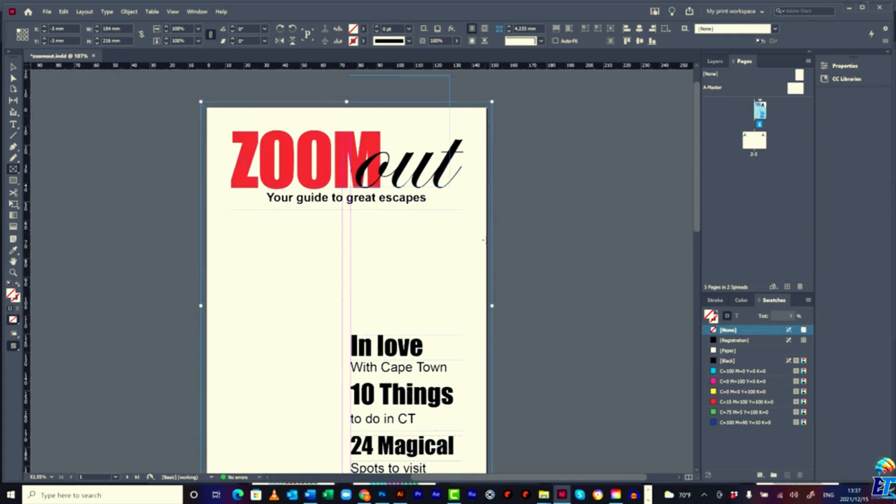
pyautogui.scroll(-5, 593, 230)
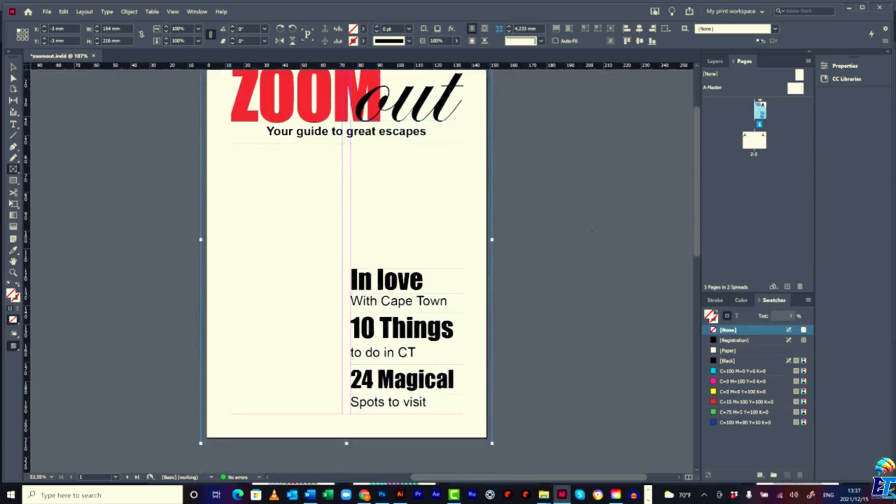
pyautogui.scroll(-3, 593, 230)
pyautogui.scroll(3, 595, 230)
pyautogui.click(13, 66)
pyautogui.moveTo(347, 444)
pyautogui.mouseDown()
pyautogui.moveTo(347, 460)
pyautogui.moveTo(351, 444)
pyautogui.mouseUp()
pyautogui.scroll(3, 437, 323)
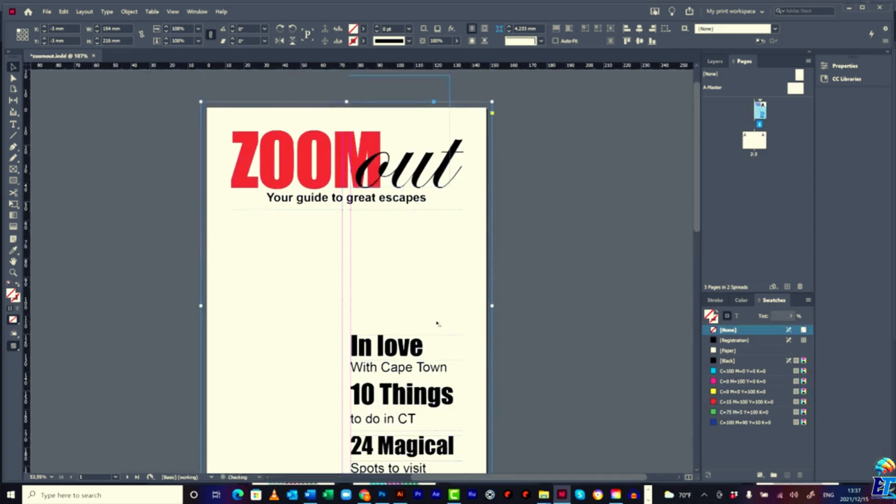
# Place the General CTT Images - CTT Signature Photo Shoot 2015 photo from the Links folder into the full-bleed frame.
pyautogui.click(47, 11)
pyautogui.click(72, 122)
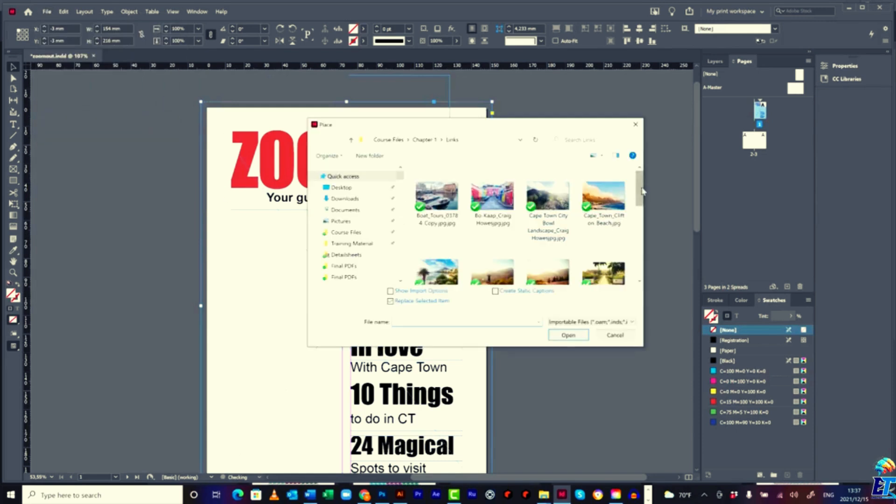
pyautogui.moveTo(640, 188); pyautogui.dragTo(627, 253)
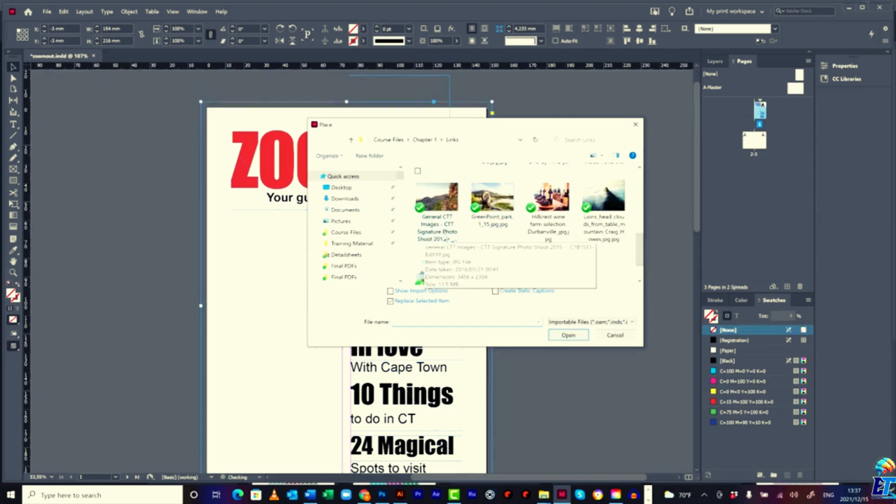
pyautogui.click(450, 193)
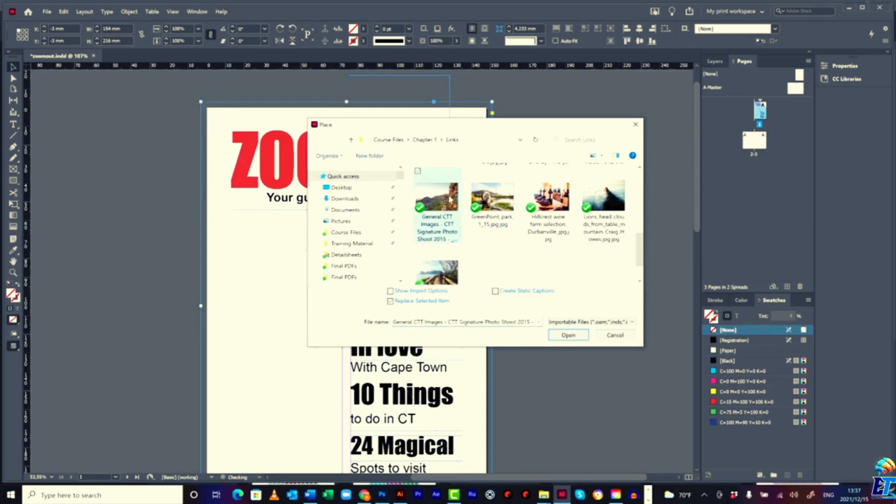
pyautogui.click(567, 335)
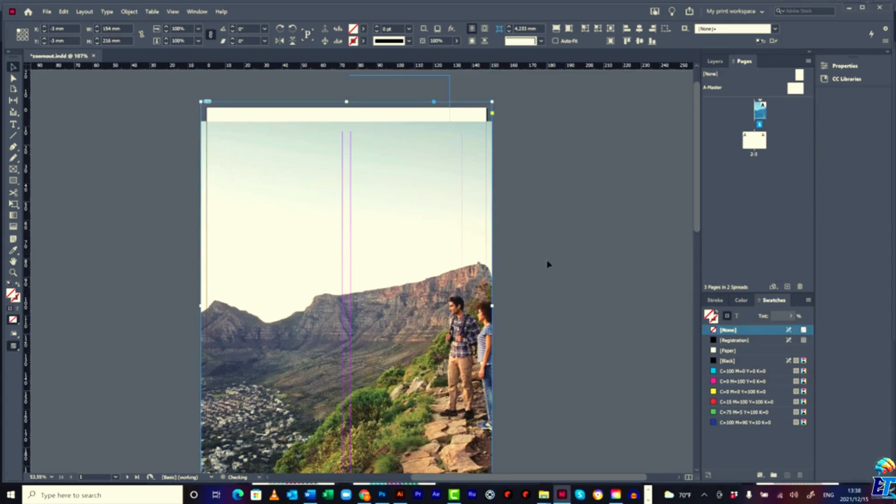
# Apply Fill Frame Proportionally to the mountain hiking photo so it covers the whole full-bleed frame.
pyautogui.scroll(-3, 526, 259)
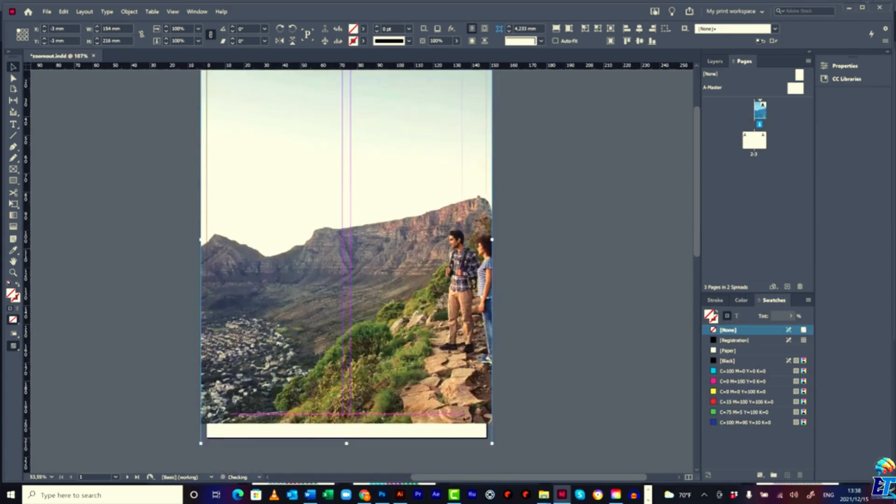
pyautogui.scroll(5, 427, 274)
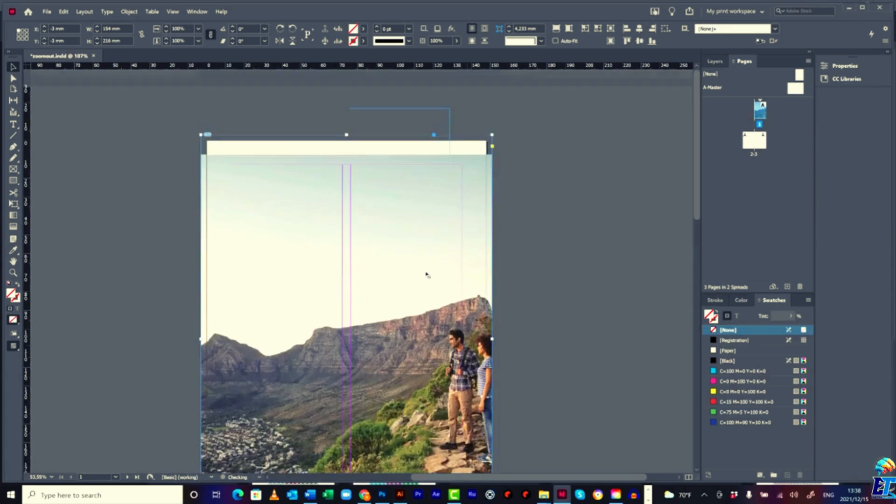
pyautogui.rightClick(299, 299)
pyautogui.moveTo(376, 164)
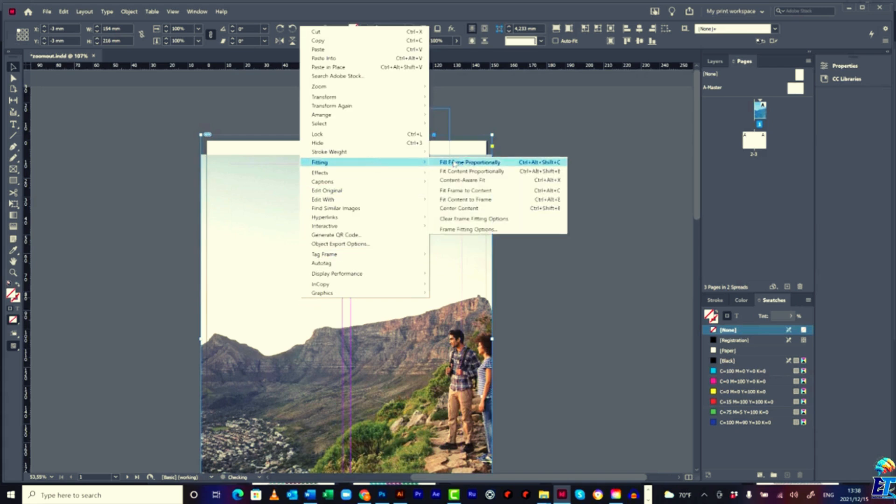
pyautogui.click(469, 162)
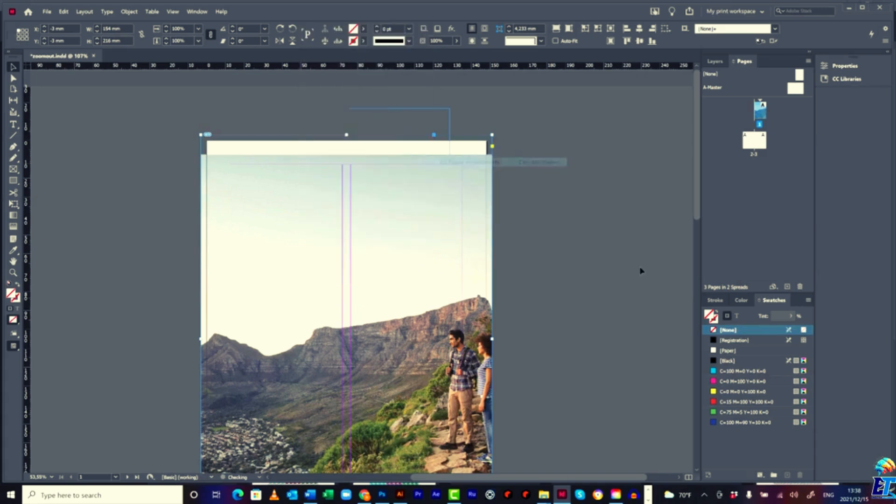
pyautogui.scroll(-3, 639, 270)
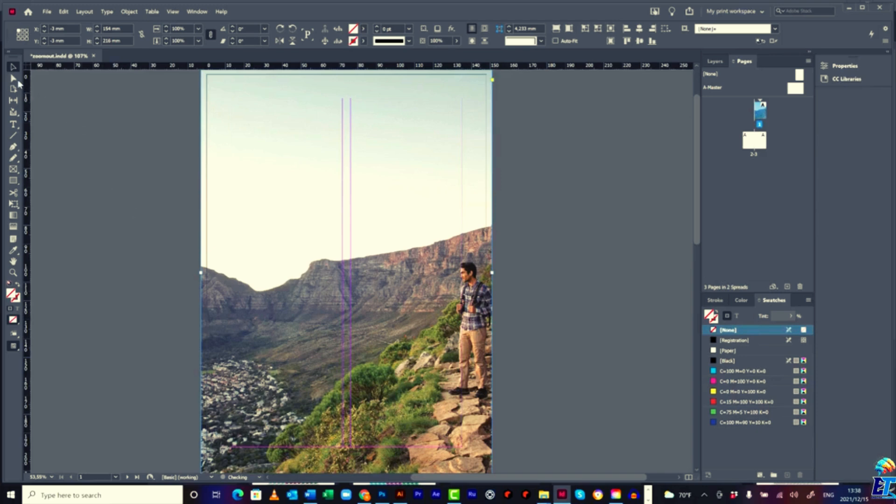
# Shift the mountain photo left inside its frame with the Direct Selection tool to show both hikers.
pyautogui.click(13, 80)
pyautogui.click(396, 247)
pyautogui.moveTo(397, 247); pyautogui.dragTo(421, 246)
pyautogui.moveTo(422, 245); pyautogui.dragTo(412, 245)
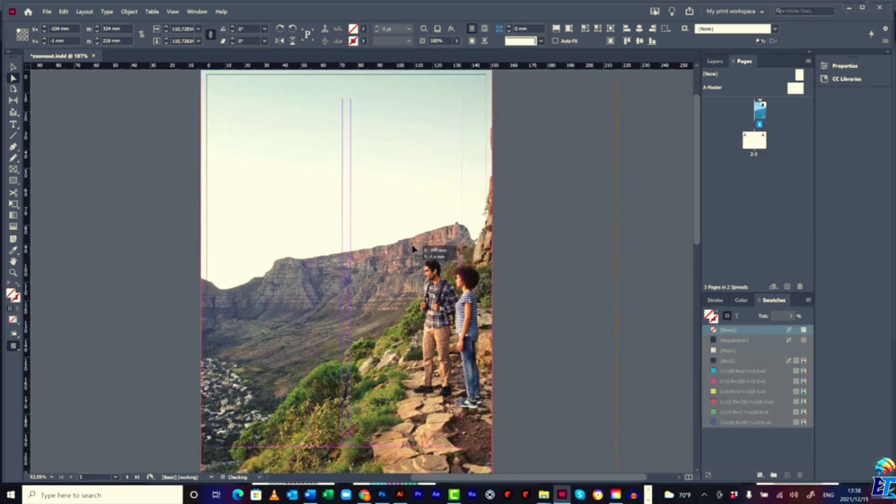
# Reposition the mountain photo inside its full-bleed frame to about X -117 mm, Y 0 mm, keeping the frame's upper and lower edges covered.
pyautogui.moveTo(379, 285); pyautogui.dragTo(355, 285)
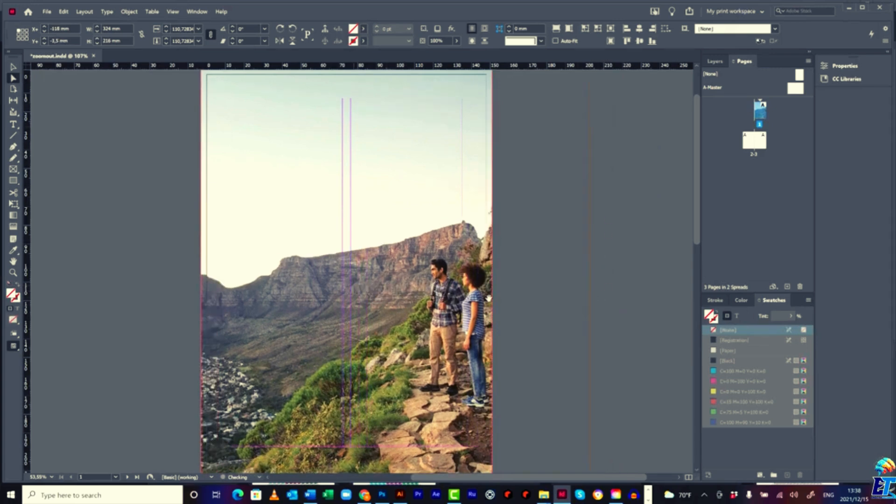
pyautogui.scroll(-3, 355, 284)
pyautogui.moveTo(394, 377); pyautogui.dragTo(398, 385)
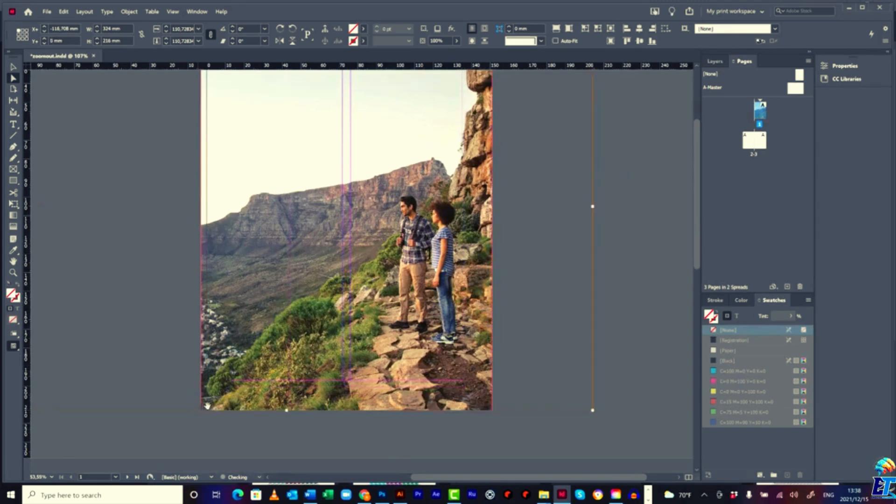
pyautogui.scroll(6, 234, 424)
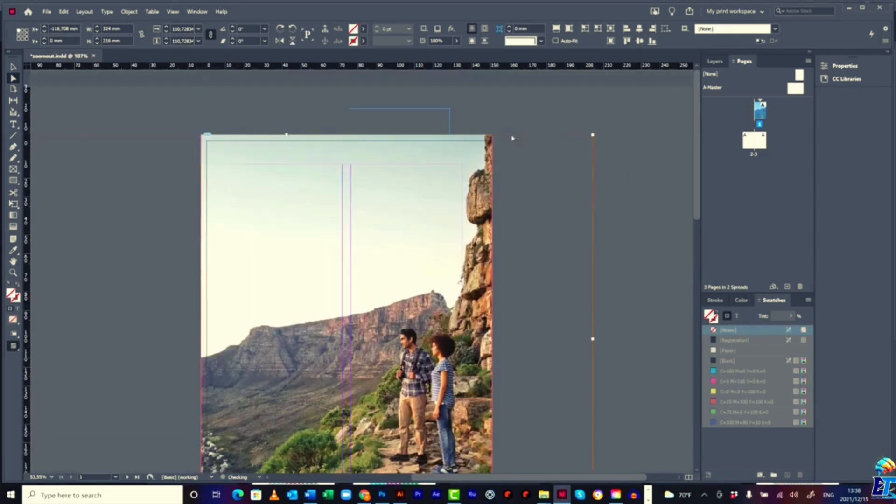
pyautogui.scroll(-3, 625, 282)
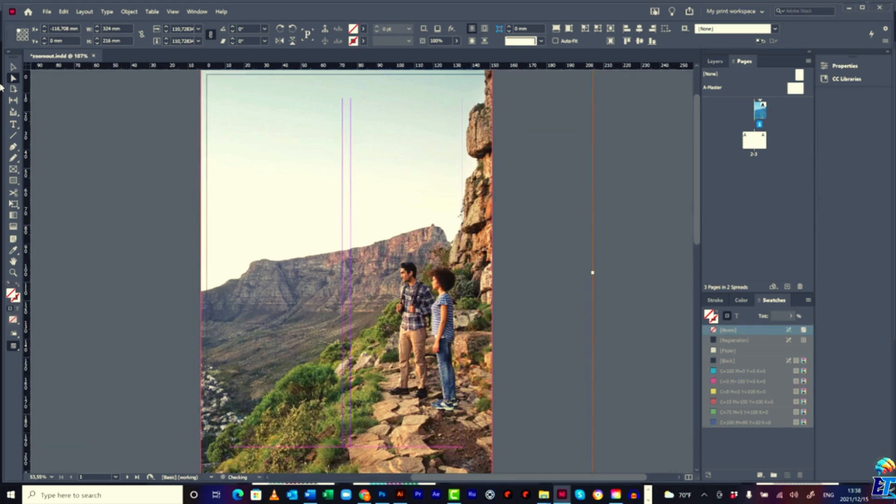
# Select the full-bleed photo frame with the Selection tool, undo any accidental shift, and send it to the back behind the cover text.
pyautogui.click(13, 67)
pyautogui.click(604, 192)
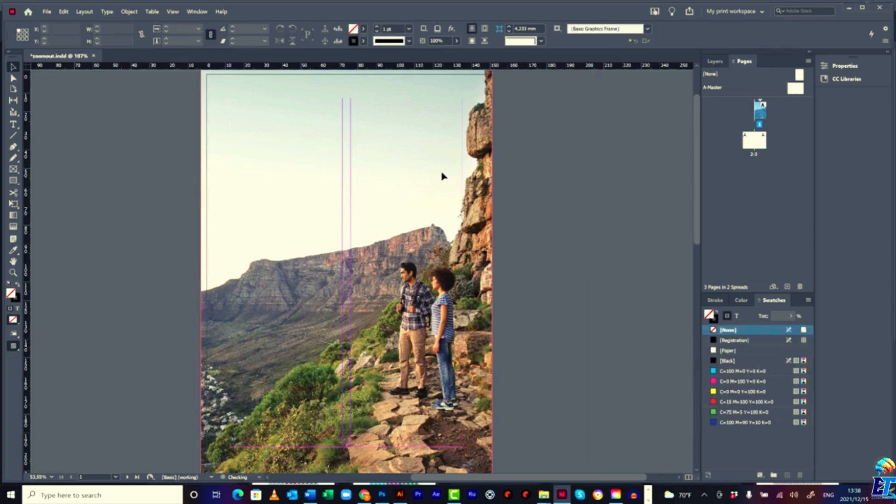
pyautogui.moveTo(443, 177); pyautogui.dragTo(450, 175)
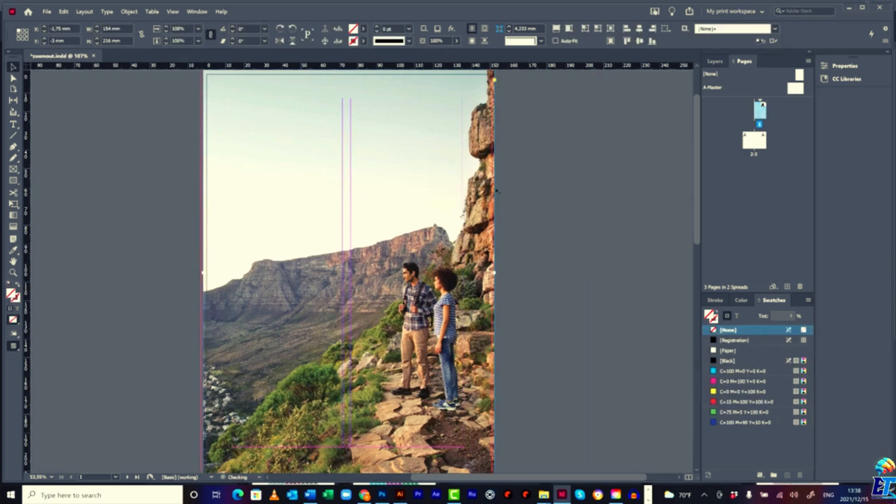
pyautogui.hotkey('ctrl', 'z')
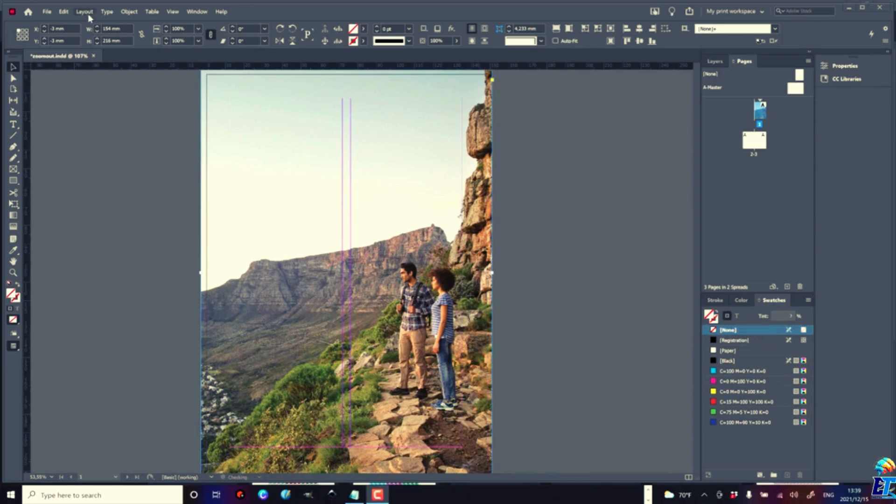
pyautogui.click(129, 11)
pyautogui.moveTo(157, 43)
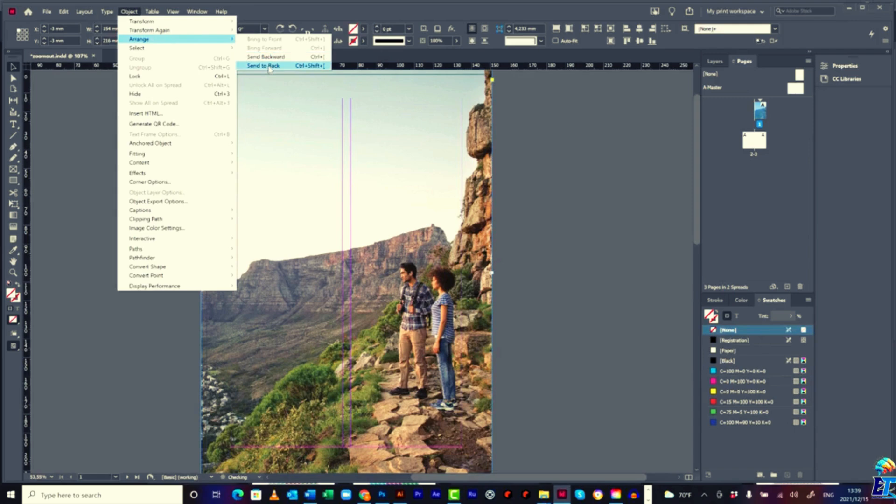
pyautogui.click(270, 66)
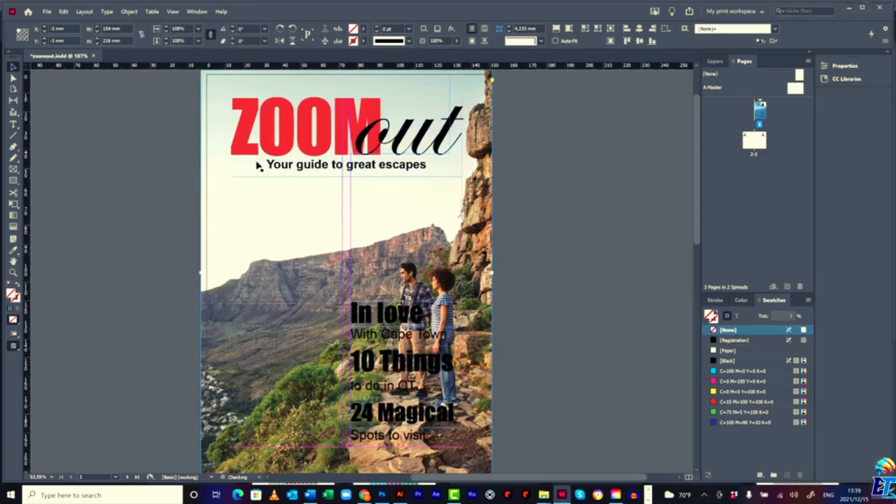
pyautogui.scroll(-1, 587, 207)
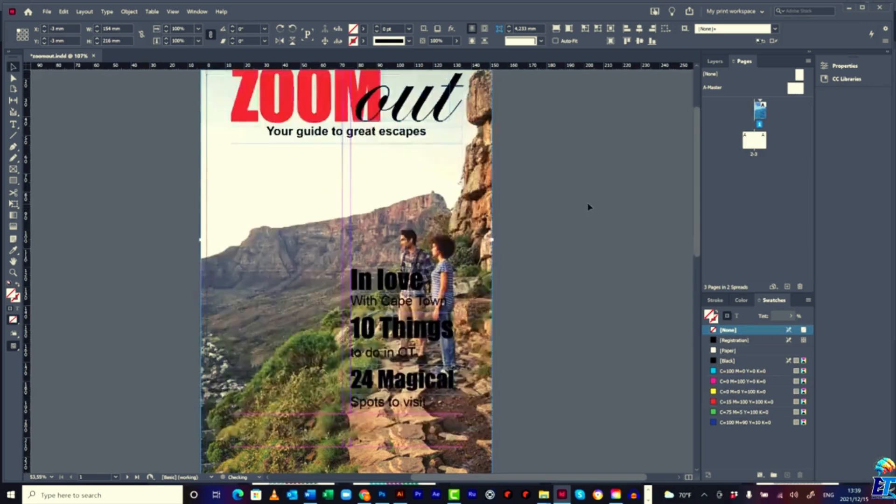
pyautogui.scroll(1, 592, 209)
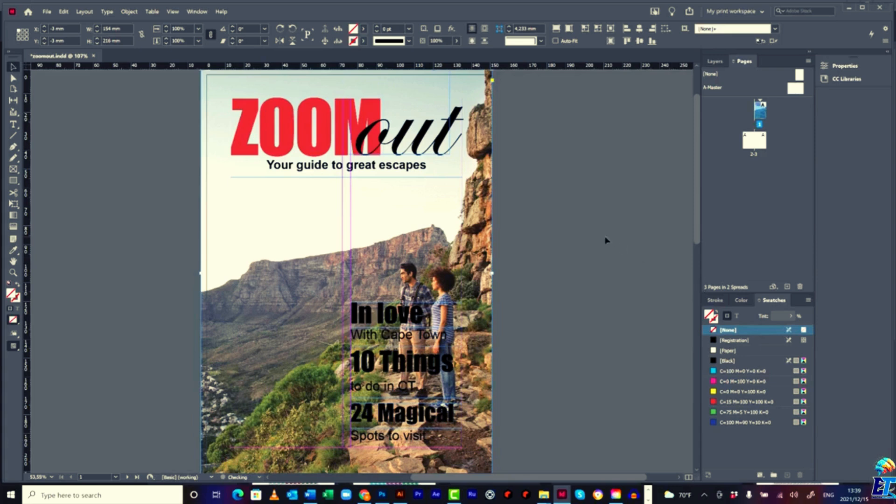
# Flip the mountain photo frame horizontally and move it back over the cover, aligned with the bleed edges.
pyautogui.click(280, 42)
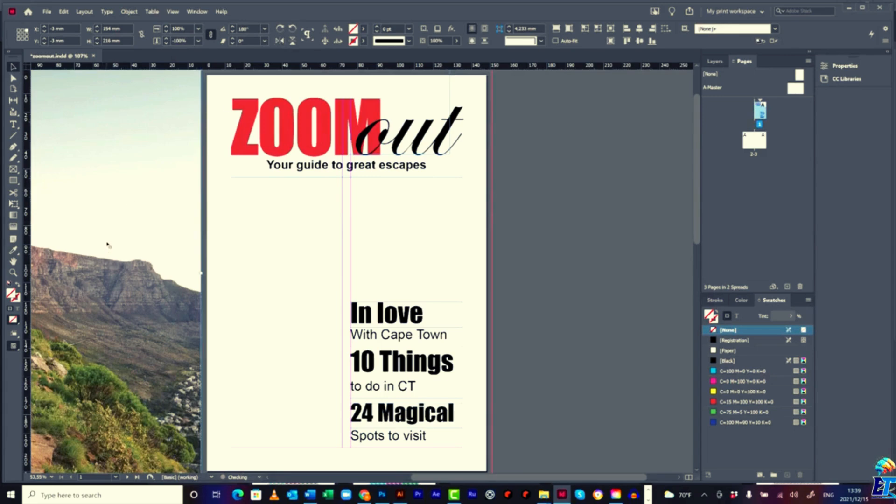
pyautogui.moveTo(109, 243); pyautogui.dragTo(400, 241)
pyautogui.scroll(-4, 610, 256)
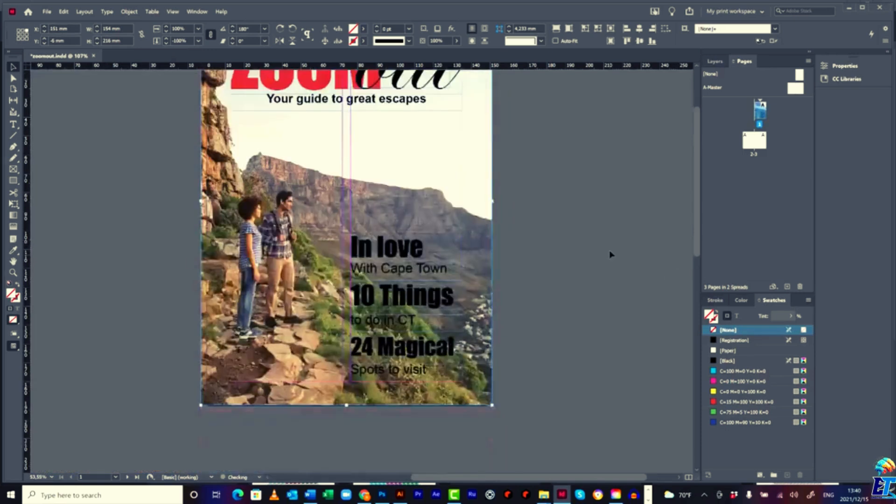
pyautogui.moveTo(301, 332); pyautogui.dragTo(301, 337)
pyautogui.scroll(4, 500, 310)
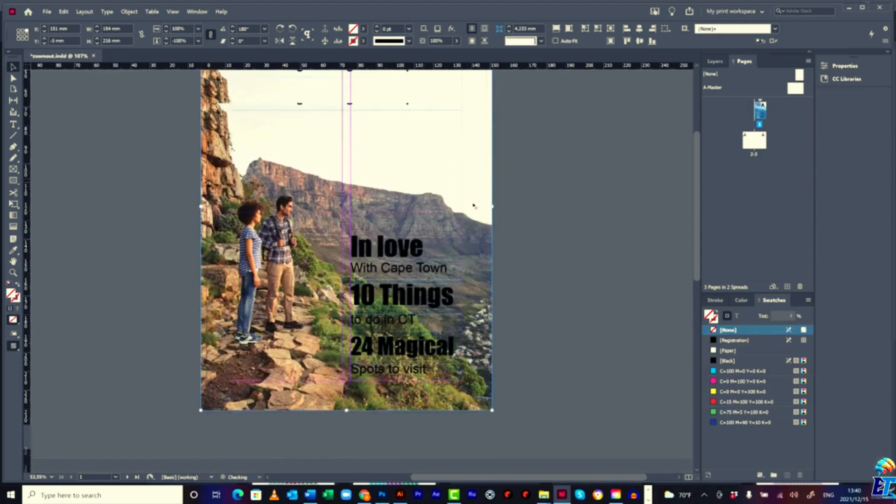
pyautogui.scroll(-1, 500, 309)
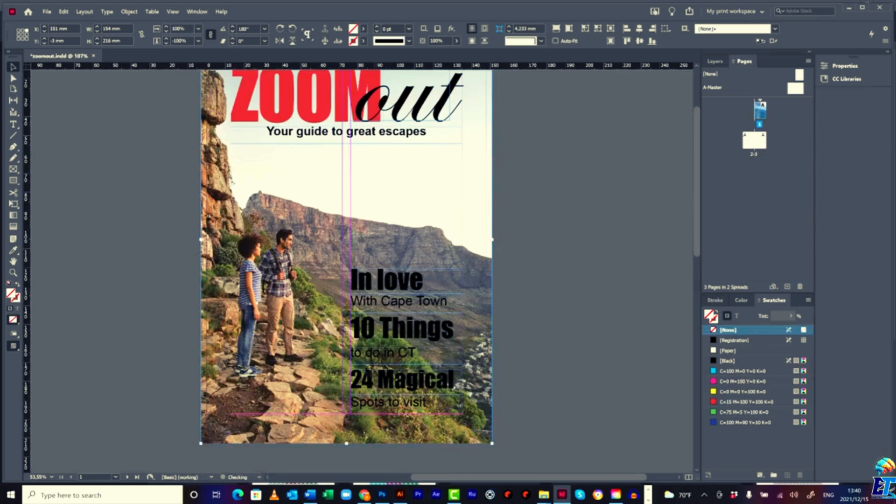
pyautogui.scroll(1, 584, 300)
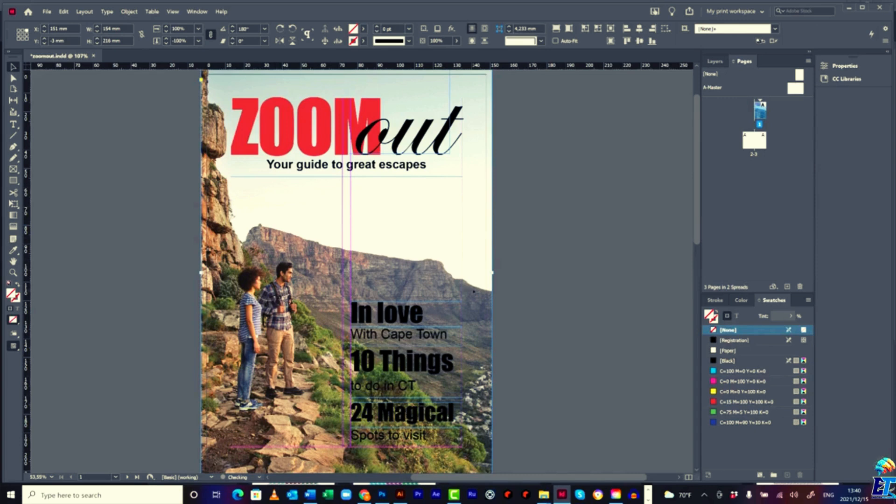
# Draw a rectangle about 67 × 98 mm around the three cover lines, extending down to the bleed edge.
pyautogui.scroll(-2, 609, 294)
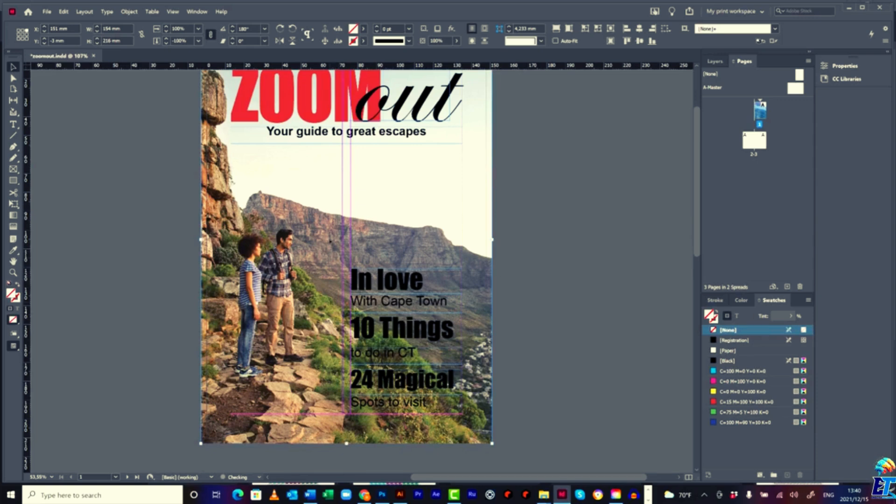
pyautogui.click(13, 181)
pyautogui.rightClick(12, 183)
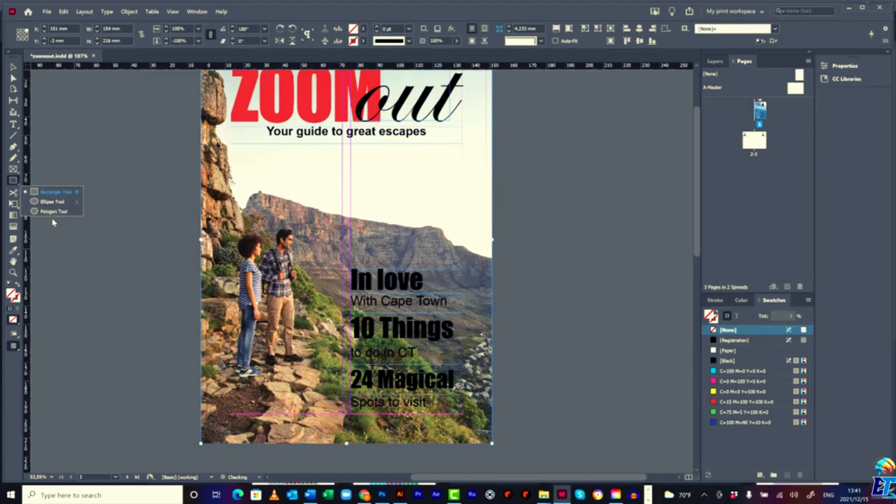
pyautogui.click(52, 193)
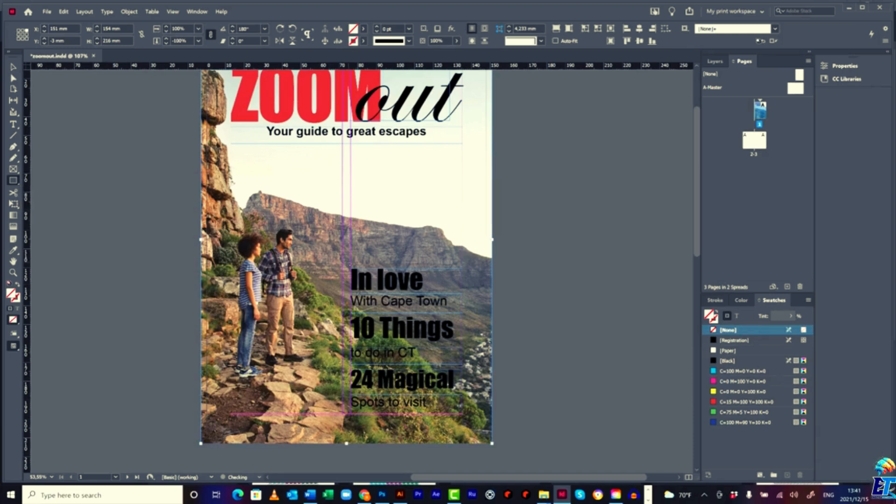
pyautogui.moveTo(337, 275); pyautogui.dragTo(472, 448)
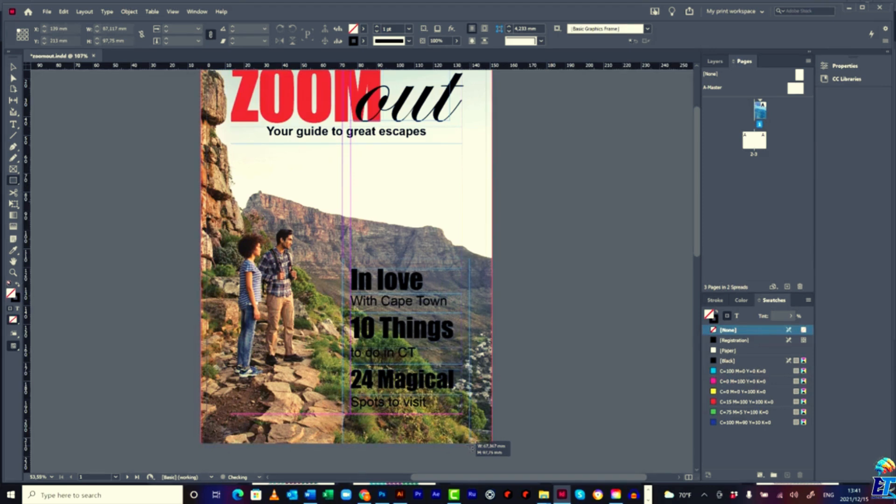
pyautogui.moveTo(472, 448); pyautogui.dragTo(470, 444)
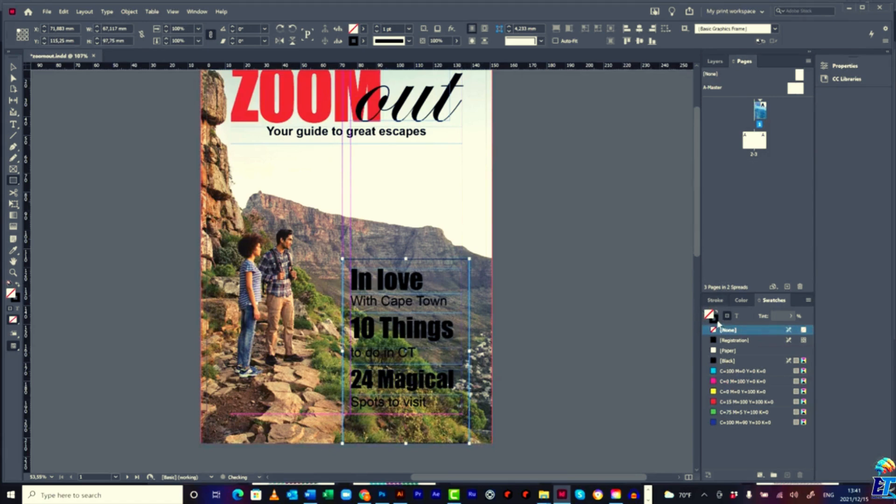
# Give the new rectangle a Paper fill and set its stroke to None.
pyautogui.click(716, 321)
pyautogui.click(715, 321)
pyautogui.click(716, 321)
pyautogui.click(716, 322)
pyautogui.click(716, 322)
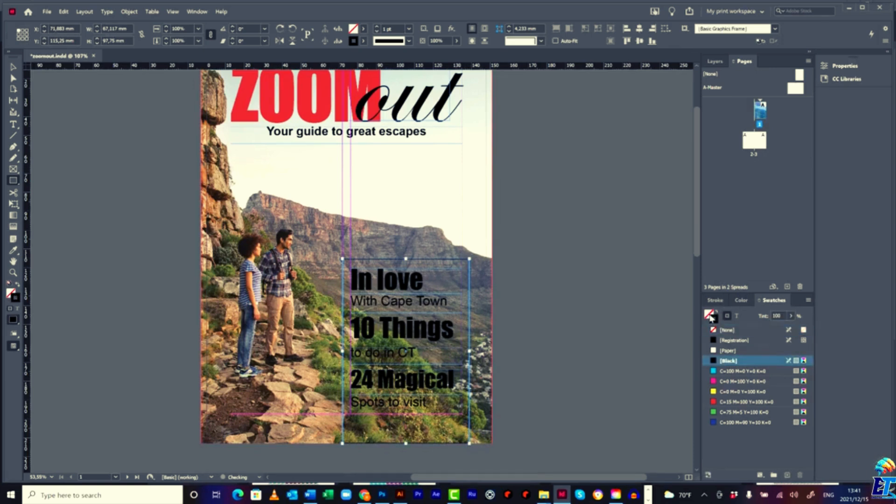
pyautogui.click(716, 322)
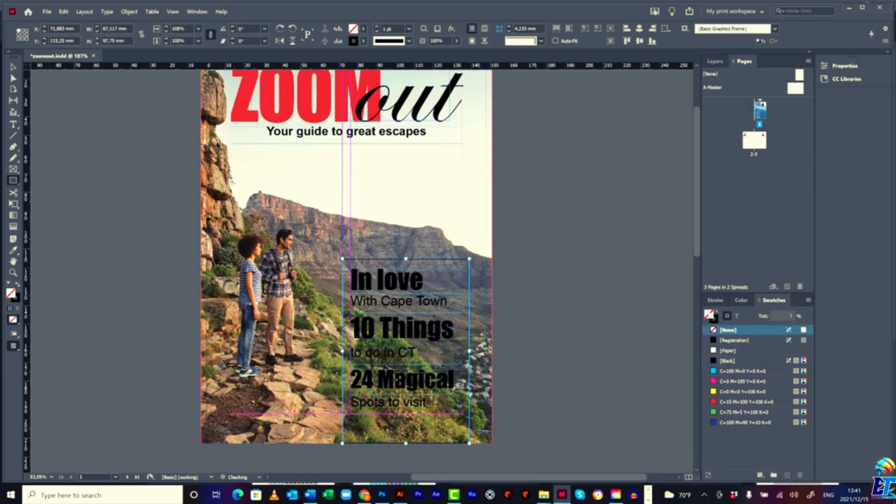
pyautogui.click(729, 351)
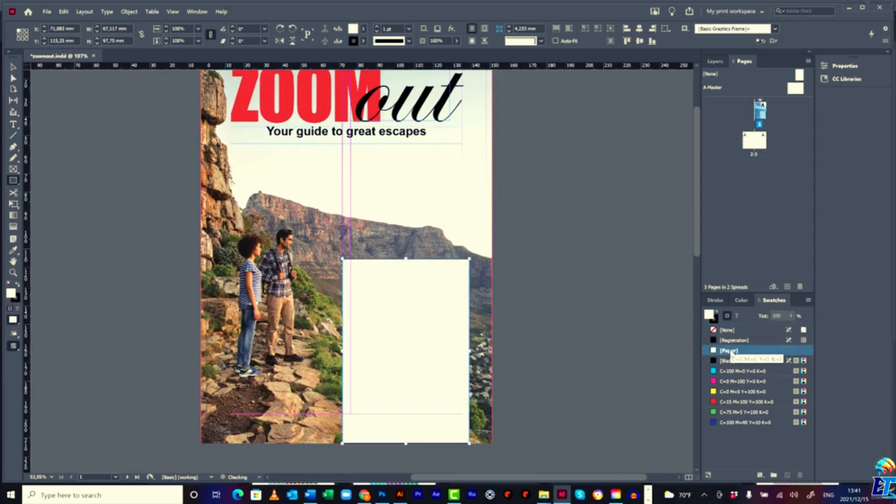
pyautogui.click(717, 323)
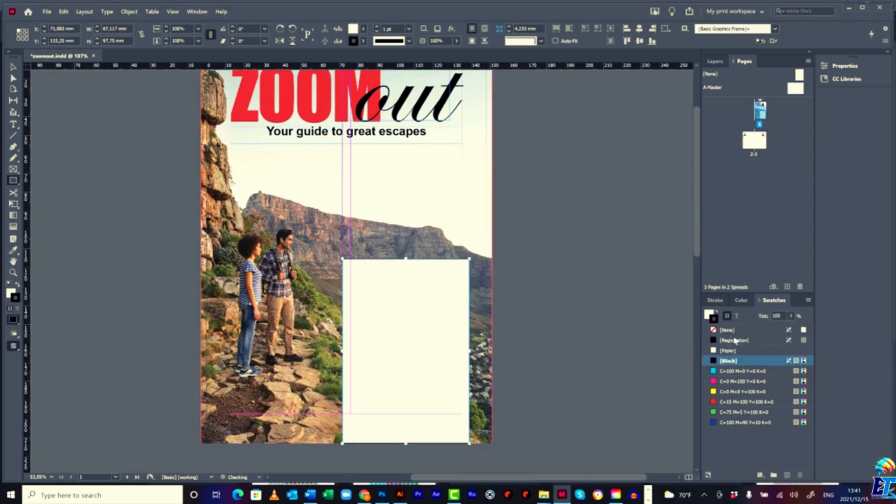
pyautogui.click(730, 331)
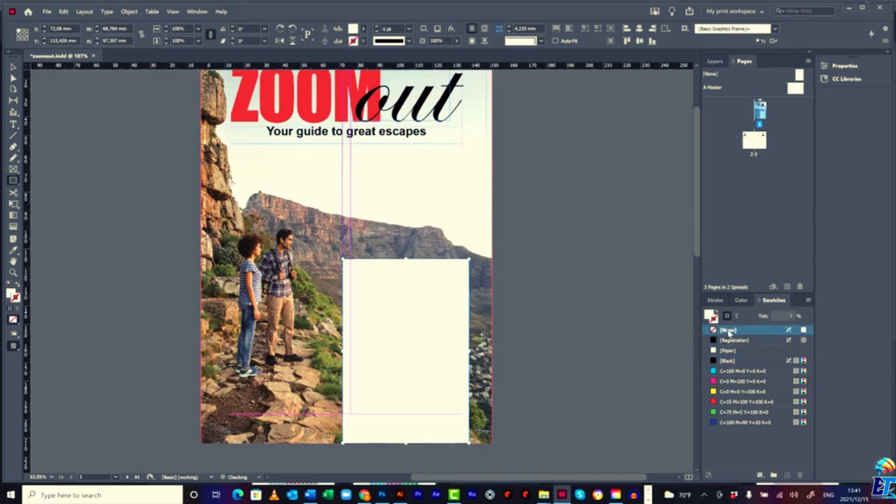
# Send the Paper-filled rectangle to the back, and bring it forward one level so it sits between the photo and cover lines.
pyautogui.press('v')
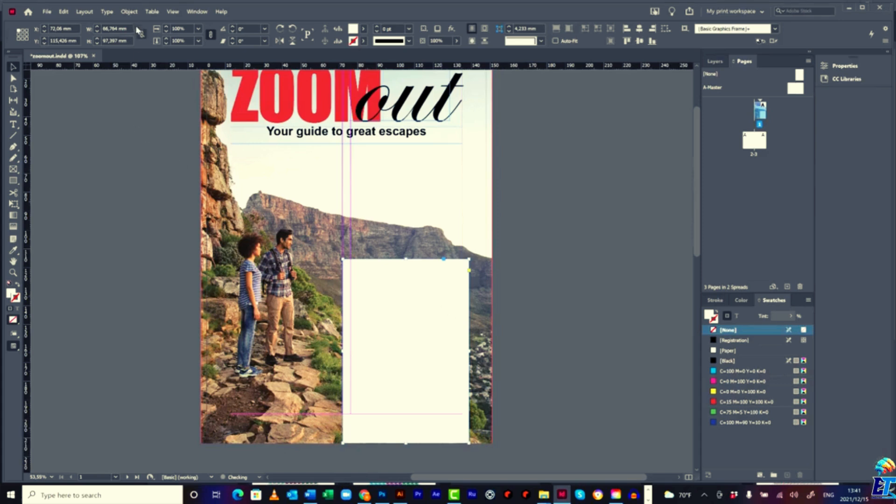
pyautogui.click(129, 11)
pyautogui.moveTo(149, 41)
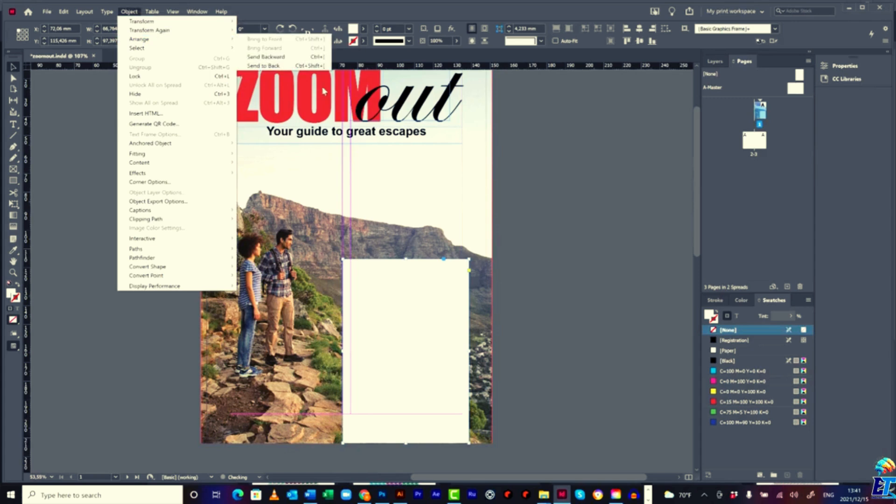
pyautogui.click(278, 66)
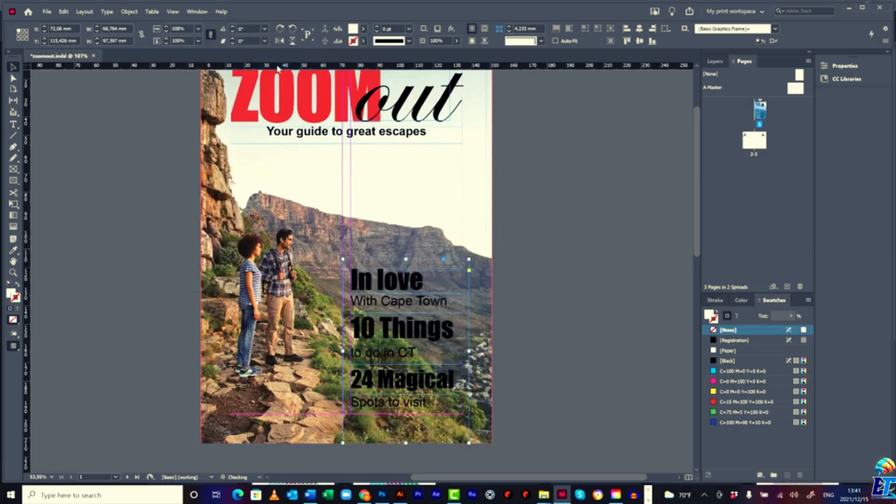
pyautogui.click(129, 11)
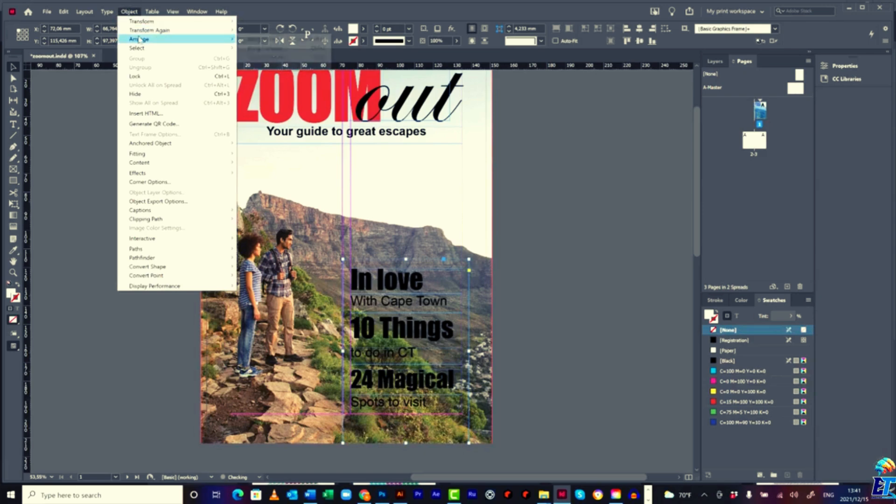
pyautogui.click(275, 47)
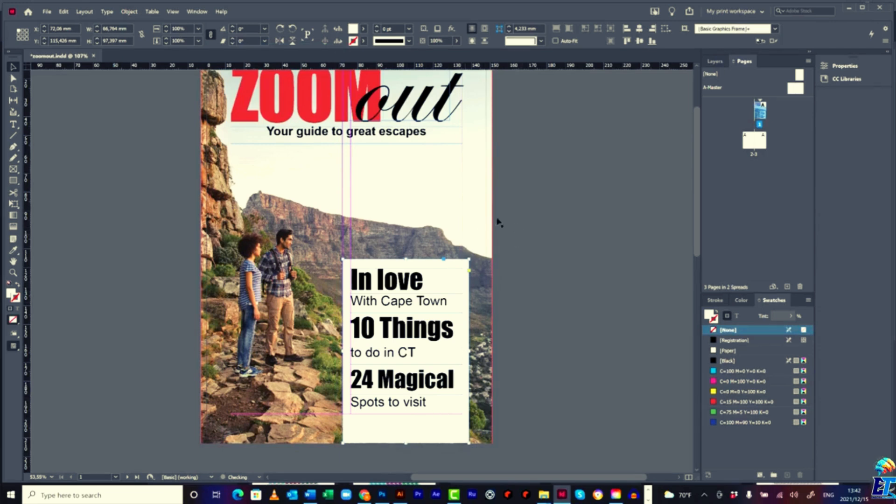
# Set the rectangle's opacity to 80% in the Effects settings and move them clear of the cover lines.
pyautogui.click(198, 11)
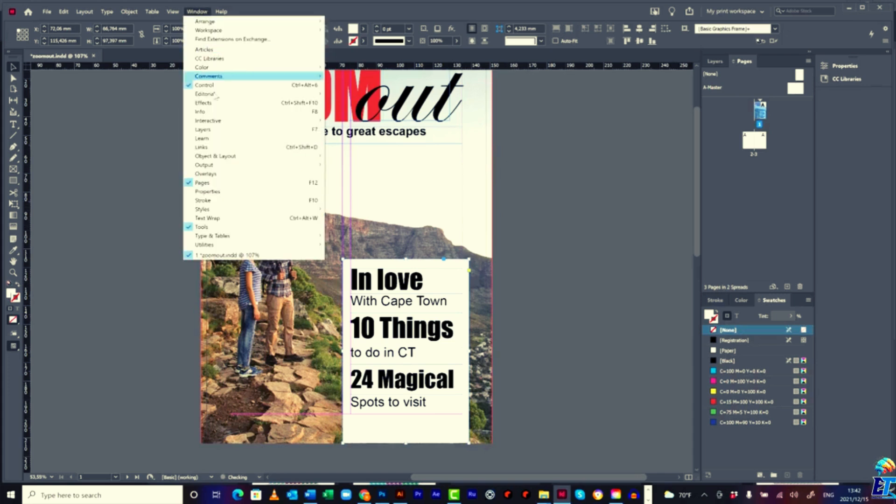
pyautogui.click(224, 103)
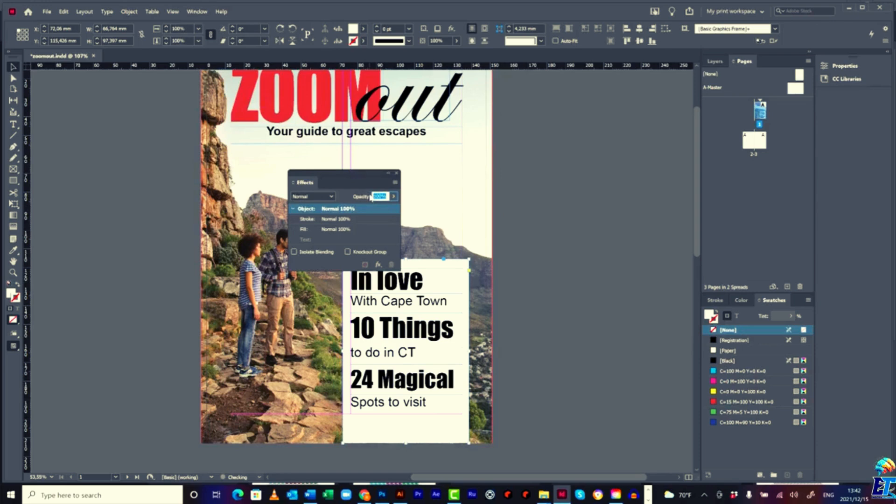
pyautogui.write('80')
pyautogui.press('Return')
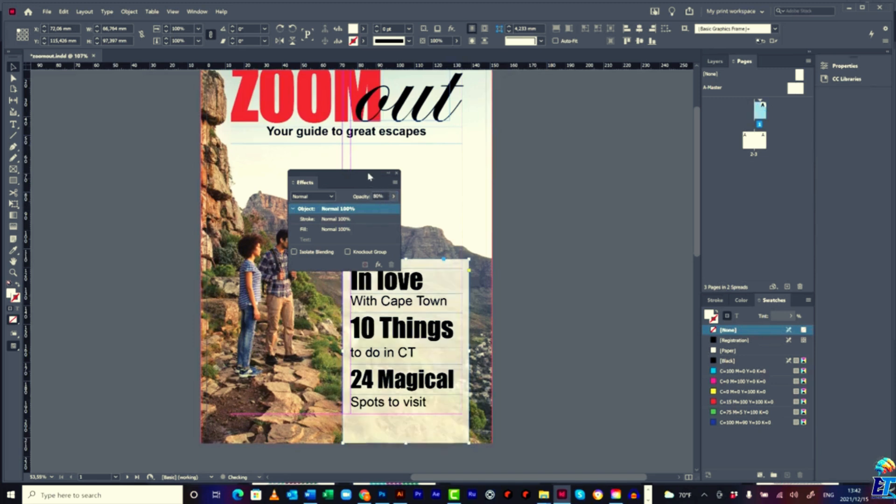
pyautogui.moveTo(368, 177); pyautogui.dragTo(195, 171)
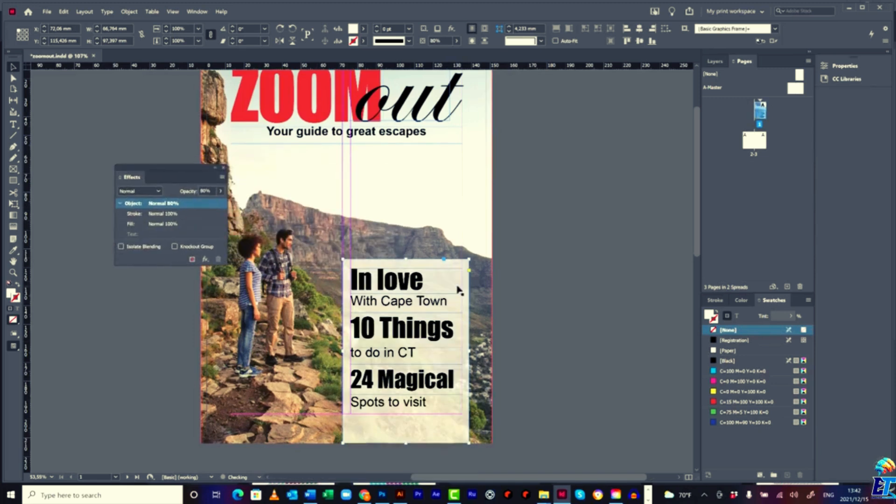
# Close the Effects settings and unlink the corner settings in Corner Options for the semi-transparent rectangle behind the cover lines.
pyautogui.click(223, 167)
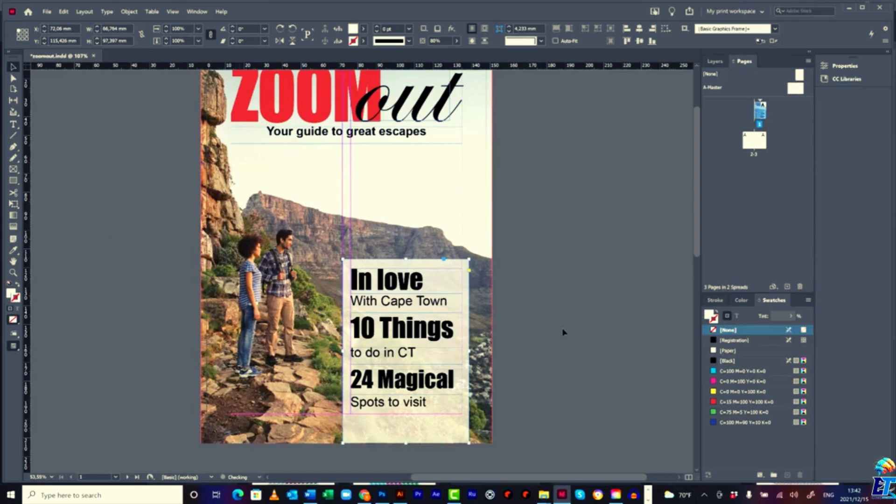
pyautogui.click(562, 330)
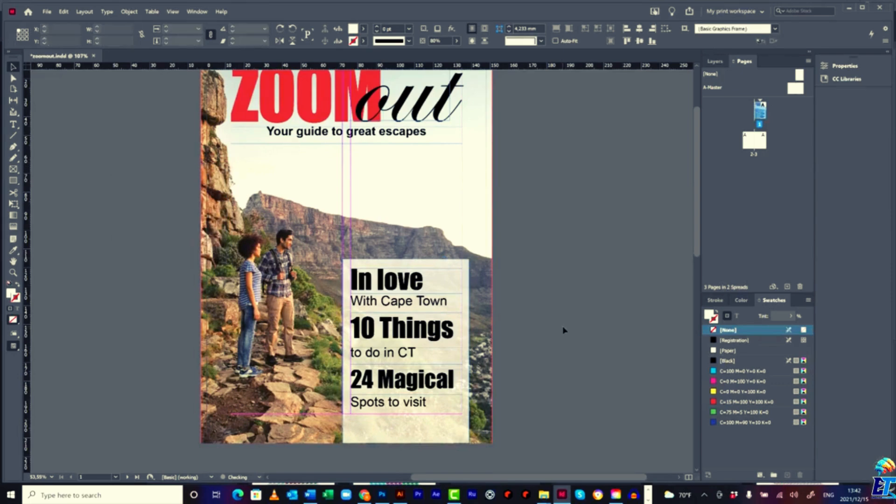
pyautogui.click(451, 262)
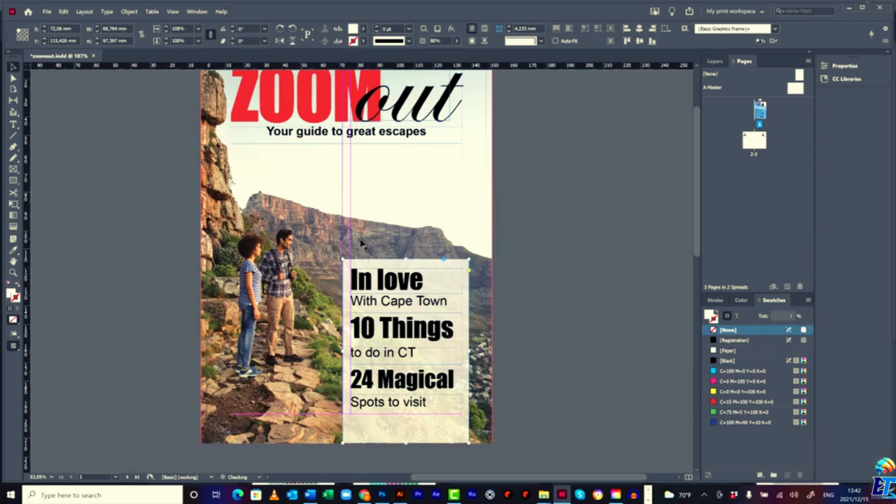
pyautogui.click(130, 11)
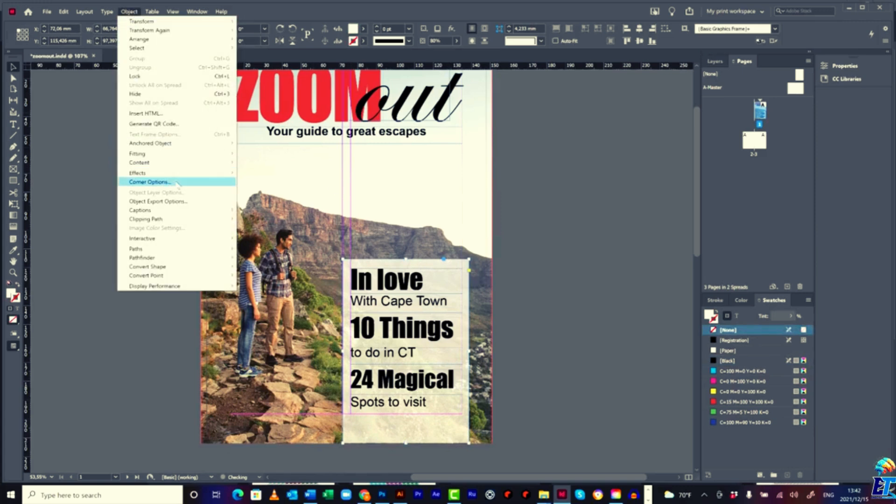
pyautogui.click(150, 181)
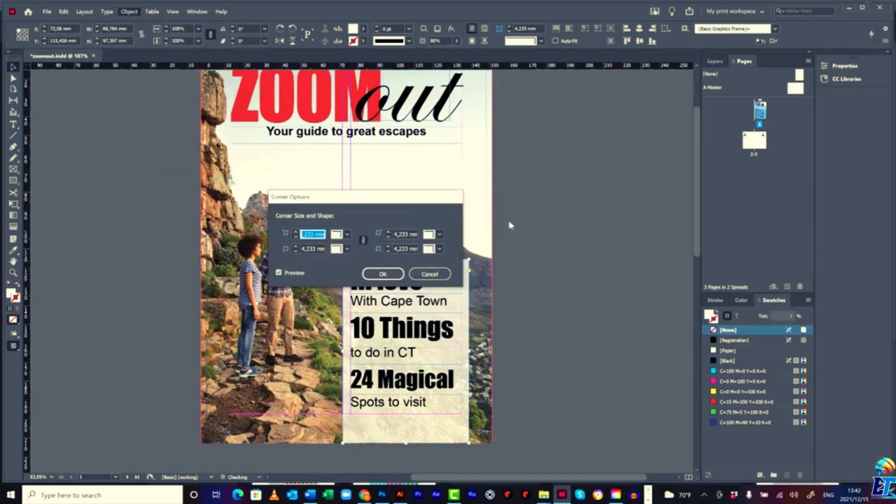
pyautogui.moveTo(404, 196); pyautogui.dragTo(435, 119)
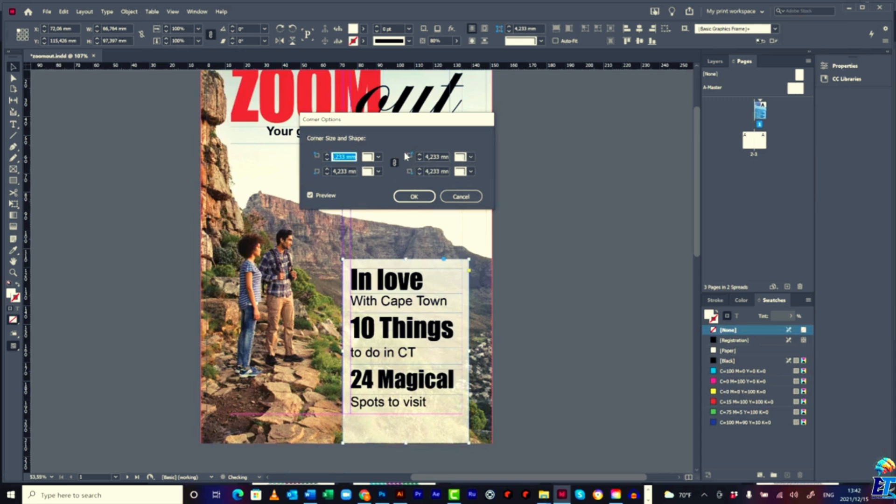
pyautogui.click(394, 164)
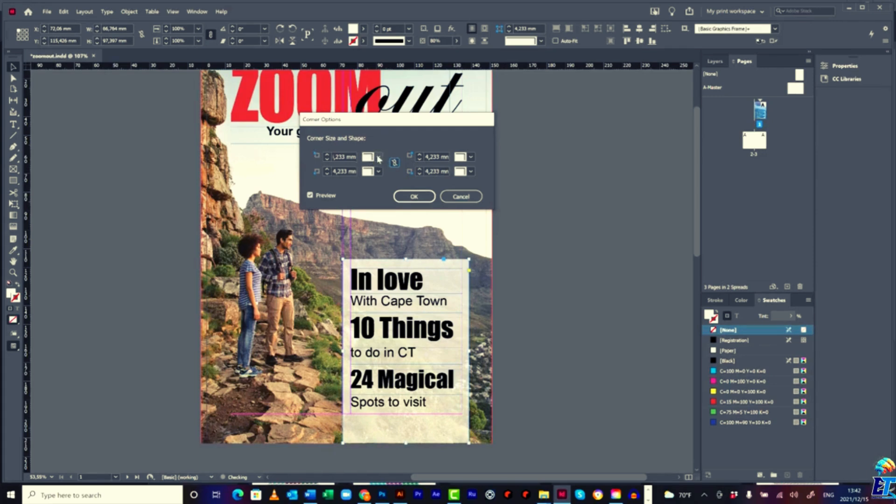
# Give only the rectangle's top-left corner a Rounded shape with a size of 10 mm and apply the corner options.
pyautogui.click(379, 157)
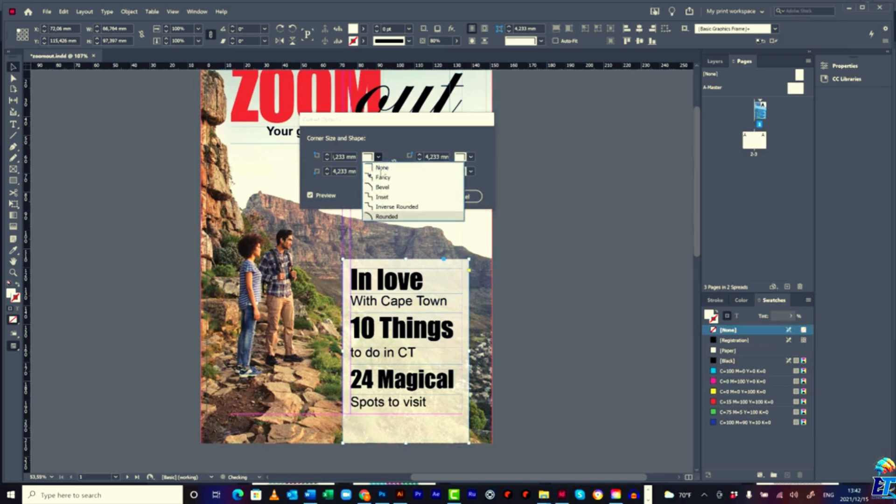
pyautogui.click(382, 217)
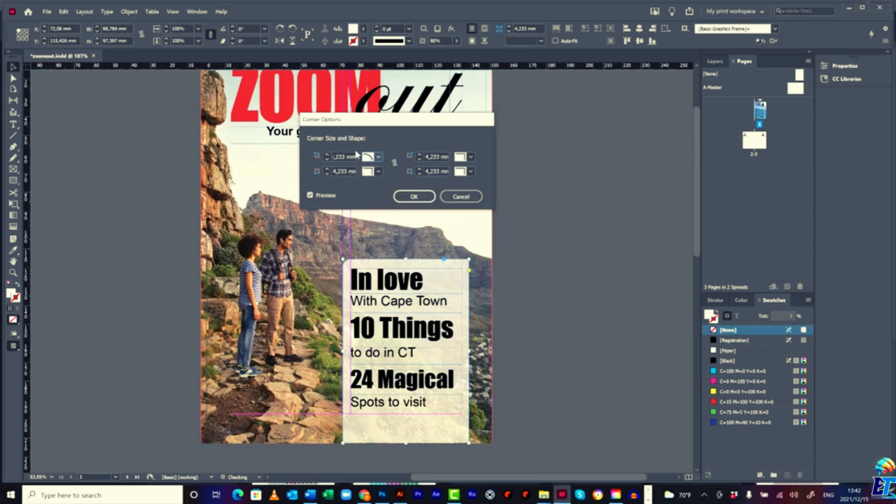
pyautogui.doubleClick(344, 157)
pyautogui.write('1')
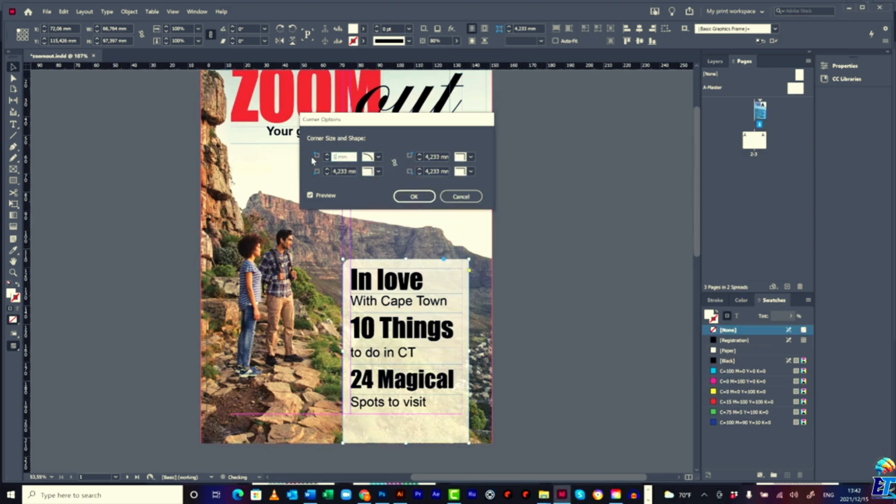
pyautogui.write('0')
pyautogui.doubleClick(337, 171)
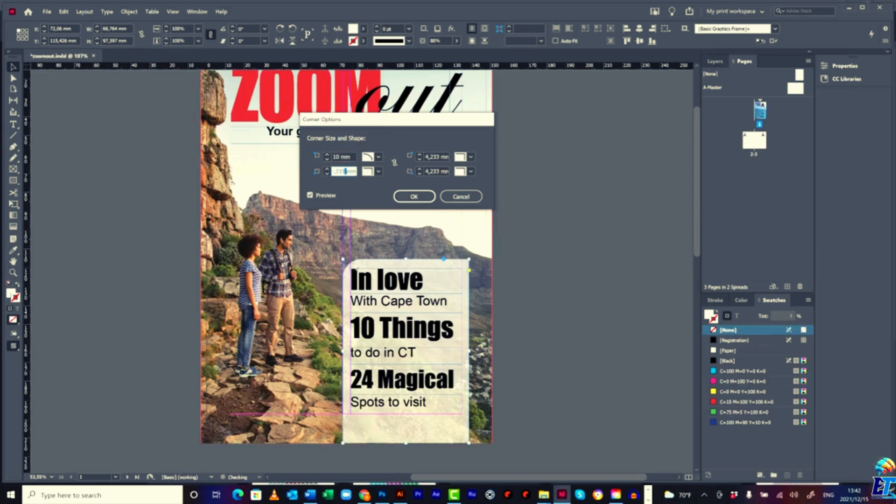
pyautogui.click(413, 197)
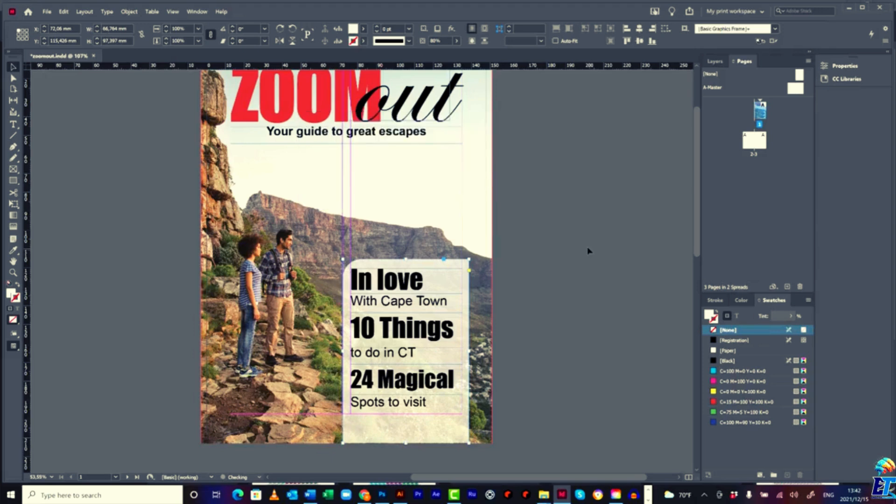
# Fit the cover page in the window and view it in Preview screen mode with nothing selected.
pyautogui.hotkey('ctrl', '0')
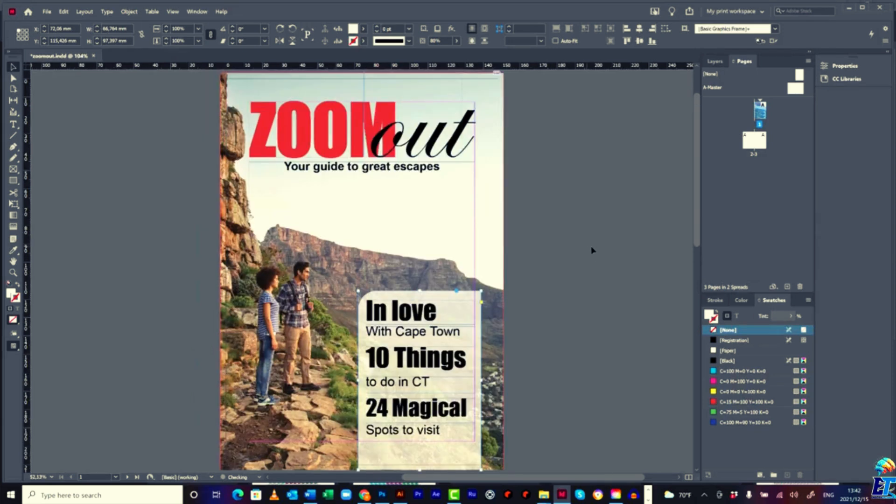
pyautogui.click(15, 347)
pyautogui.click(74, 376)
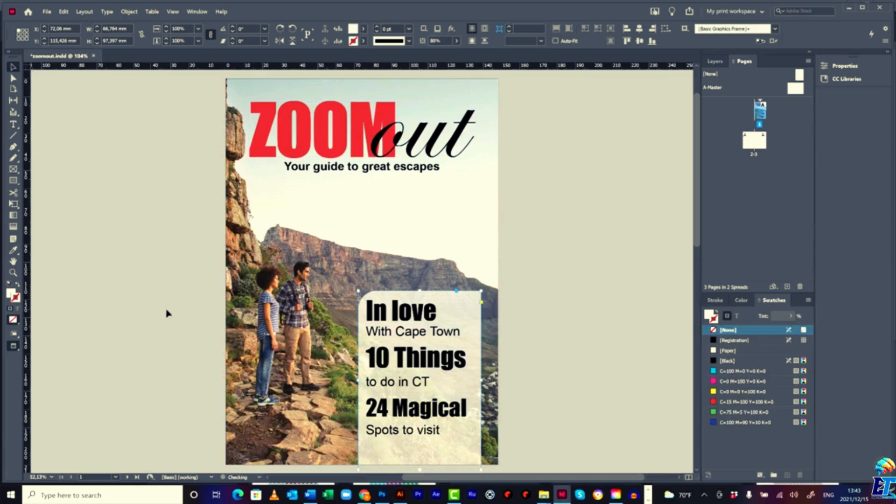
pyautogui.click(148, 303)
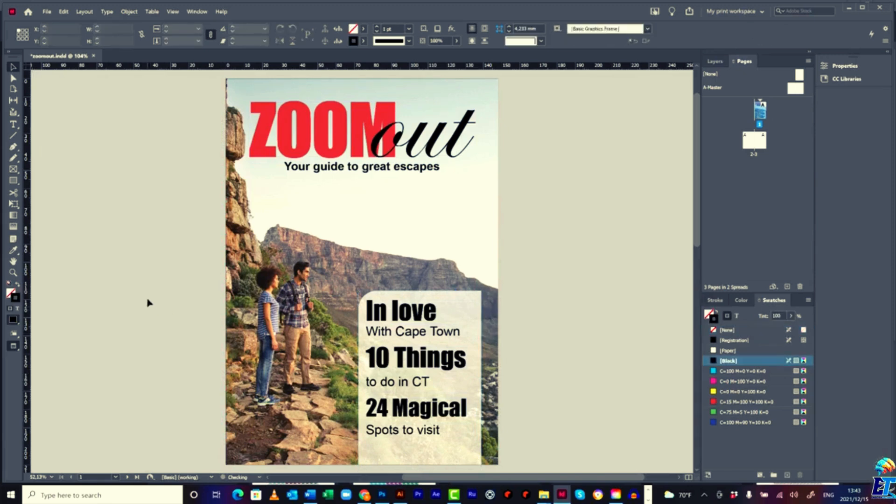